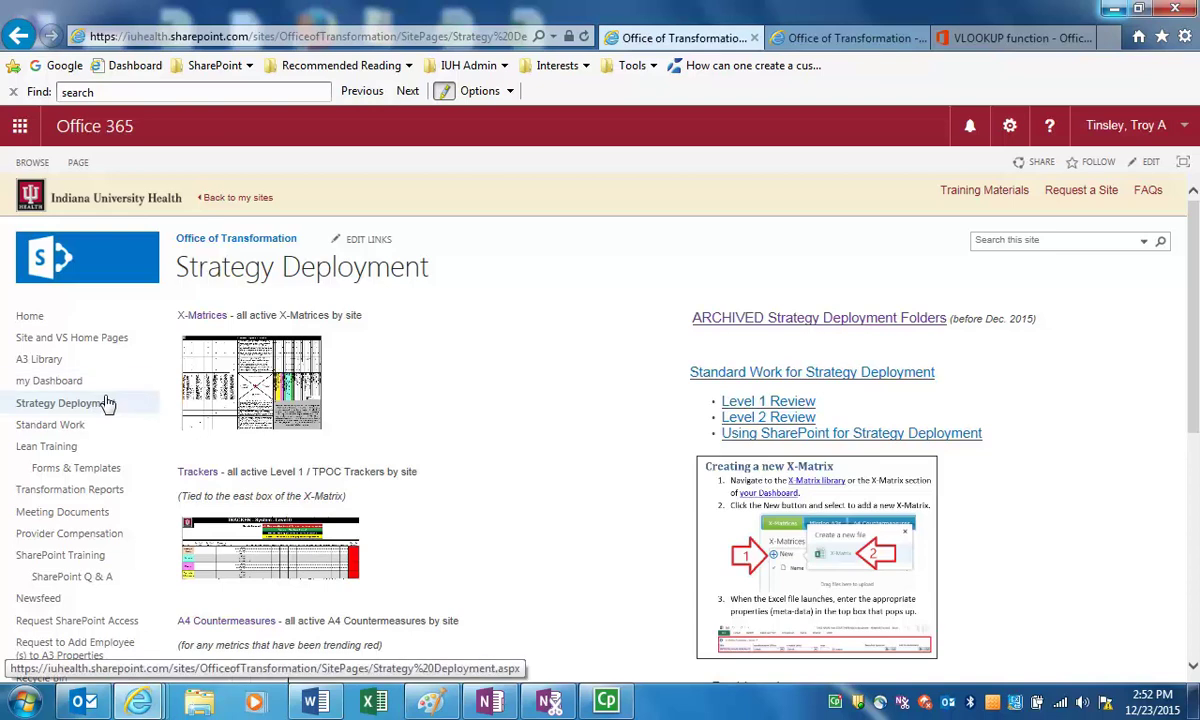
In the A4 Countermeasures library, create a new workbook from the A4 Countermeasure - Strategy Deployment template
scroll(440, 425, "down", 3)
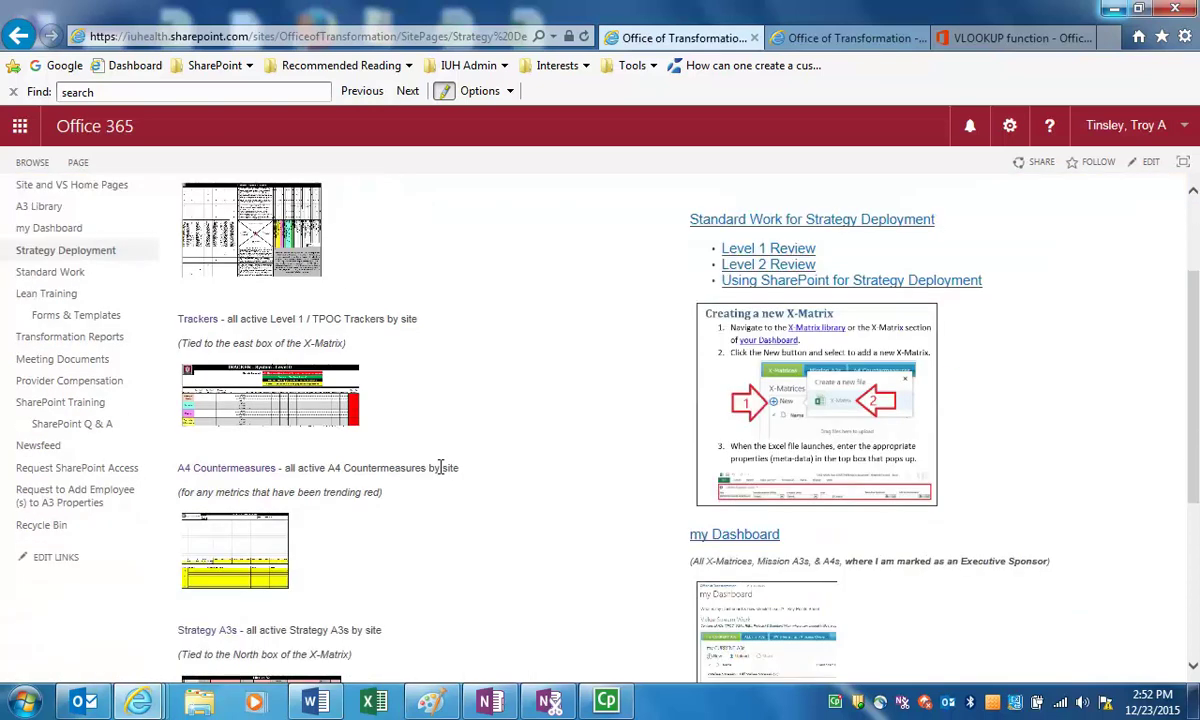
left_click(228, 472)
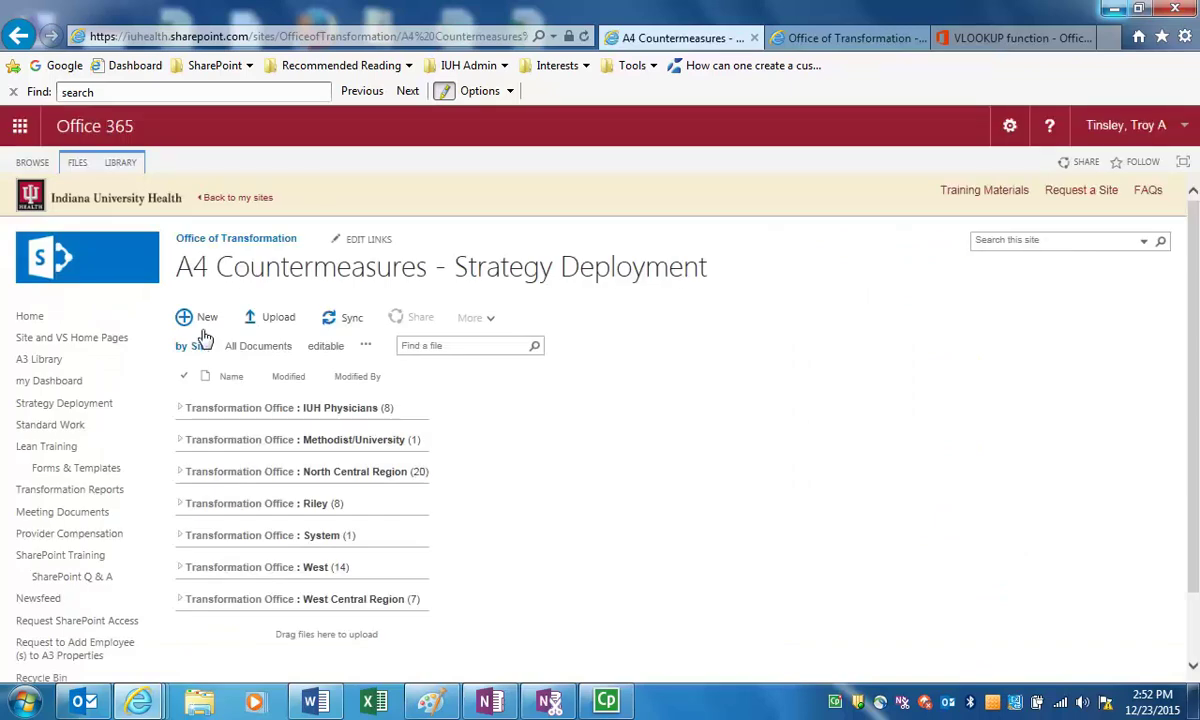
left_click(203, 323)
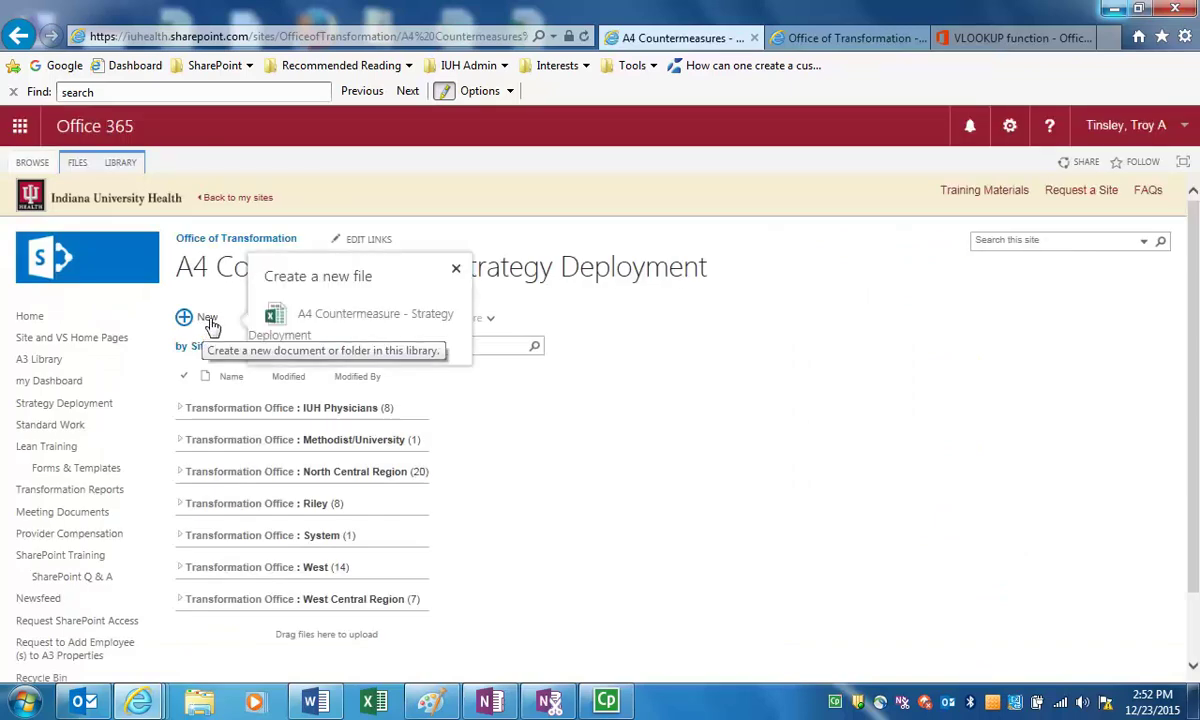
left_click(362, 318)
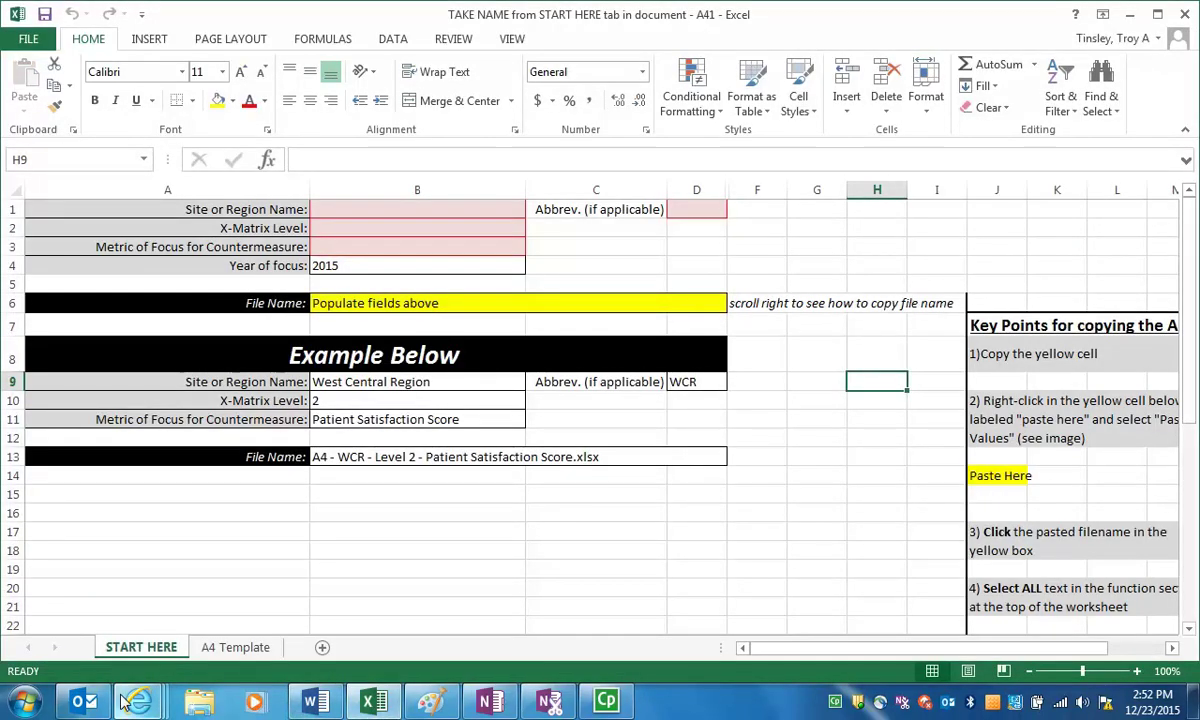
From the Office of Transformation dashboard's my A4 Countermeasures list, create another A4 Countermeasure workbook
mouse_move(130, 702)
left_click(400, 600)
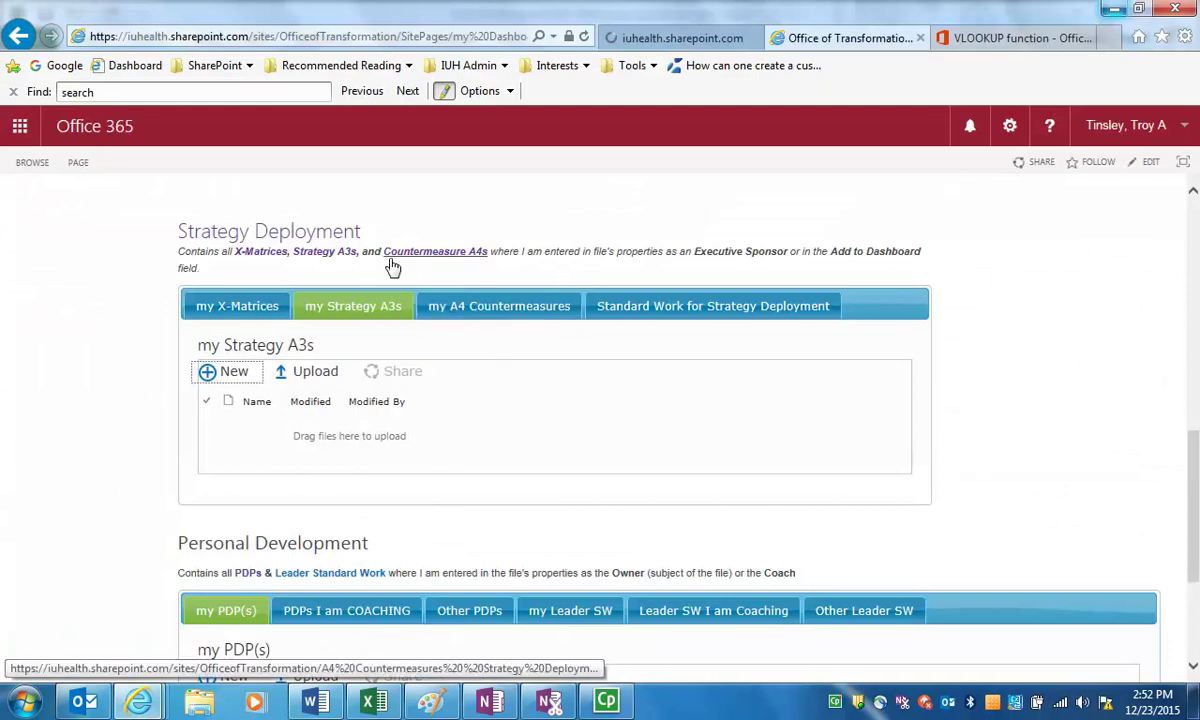
scroll(410, 258, "up", 10)
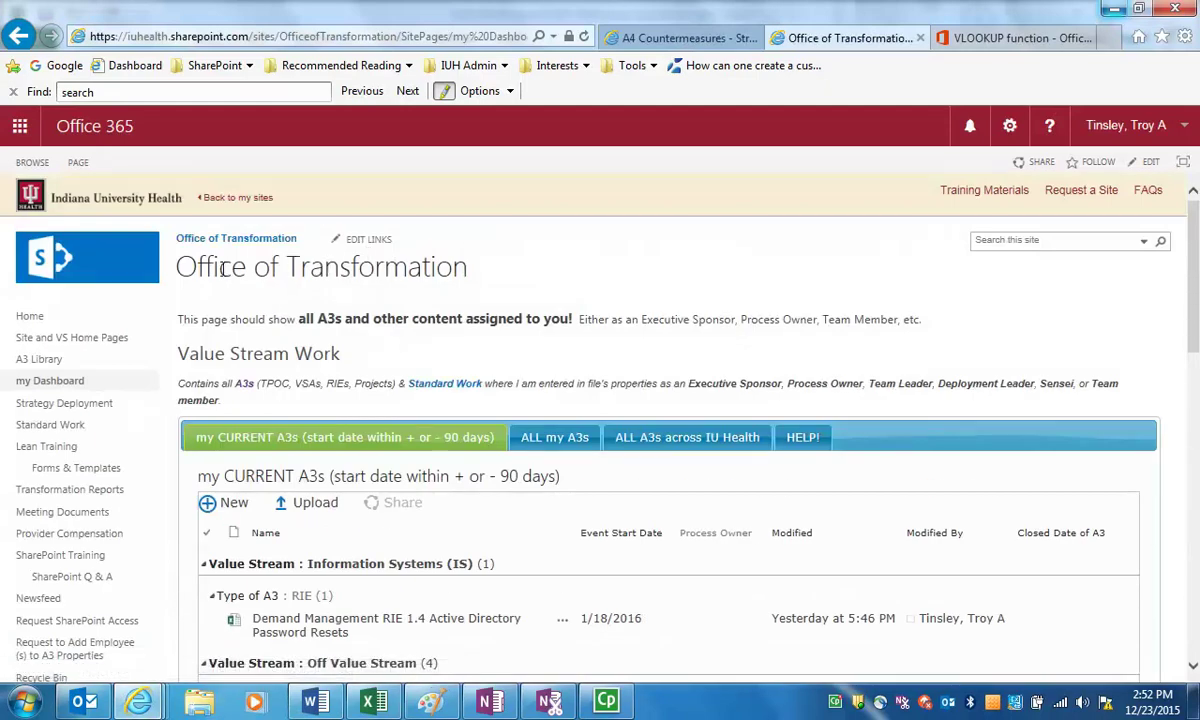
scroll(265, 378, "down", 10)
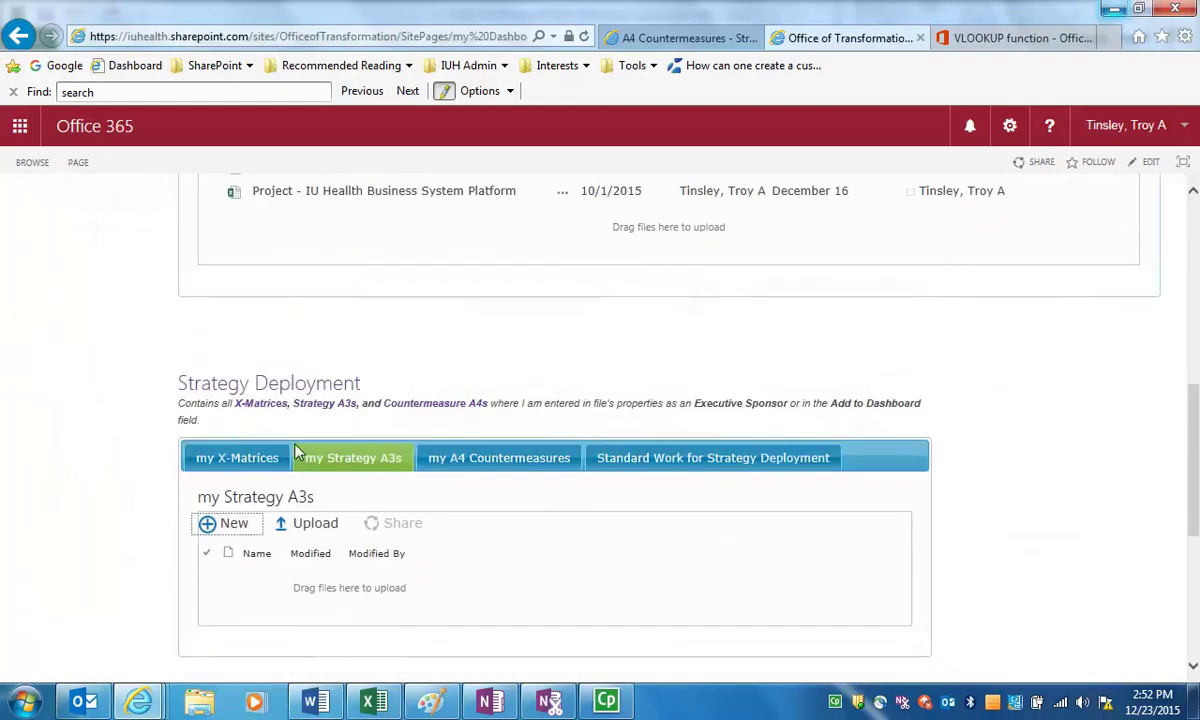
left_click(438, 458)
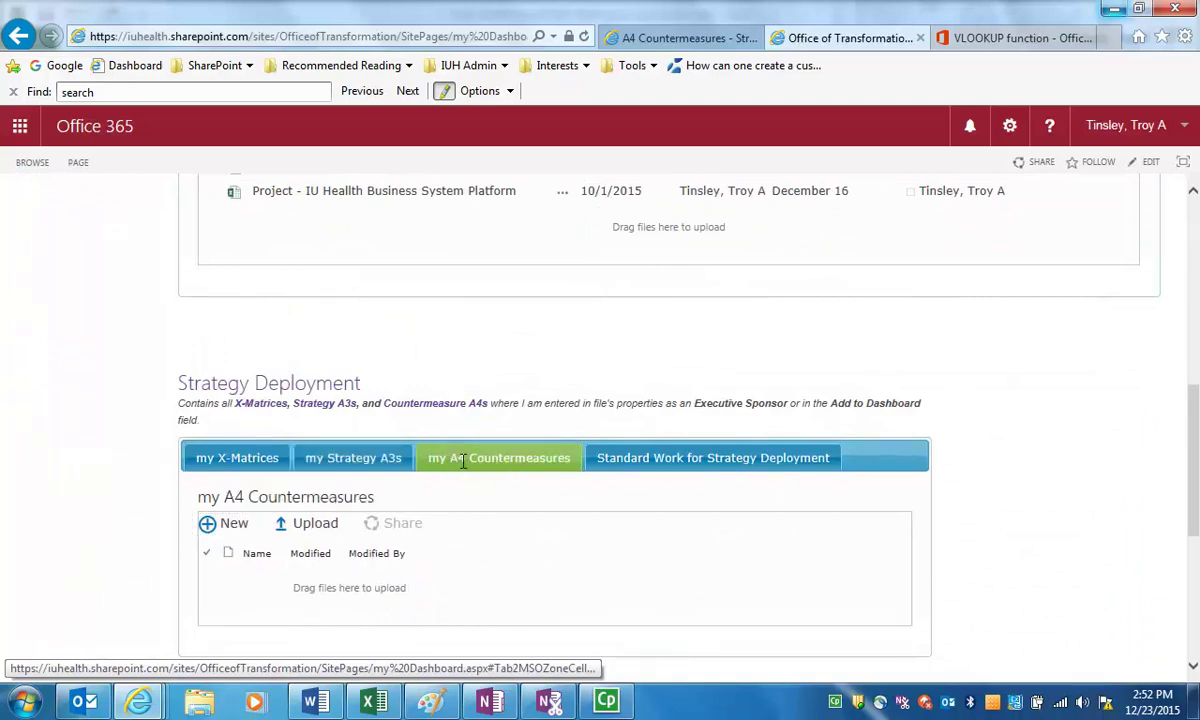
left_click(232, 524)
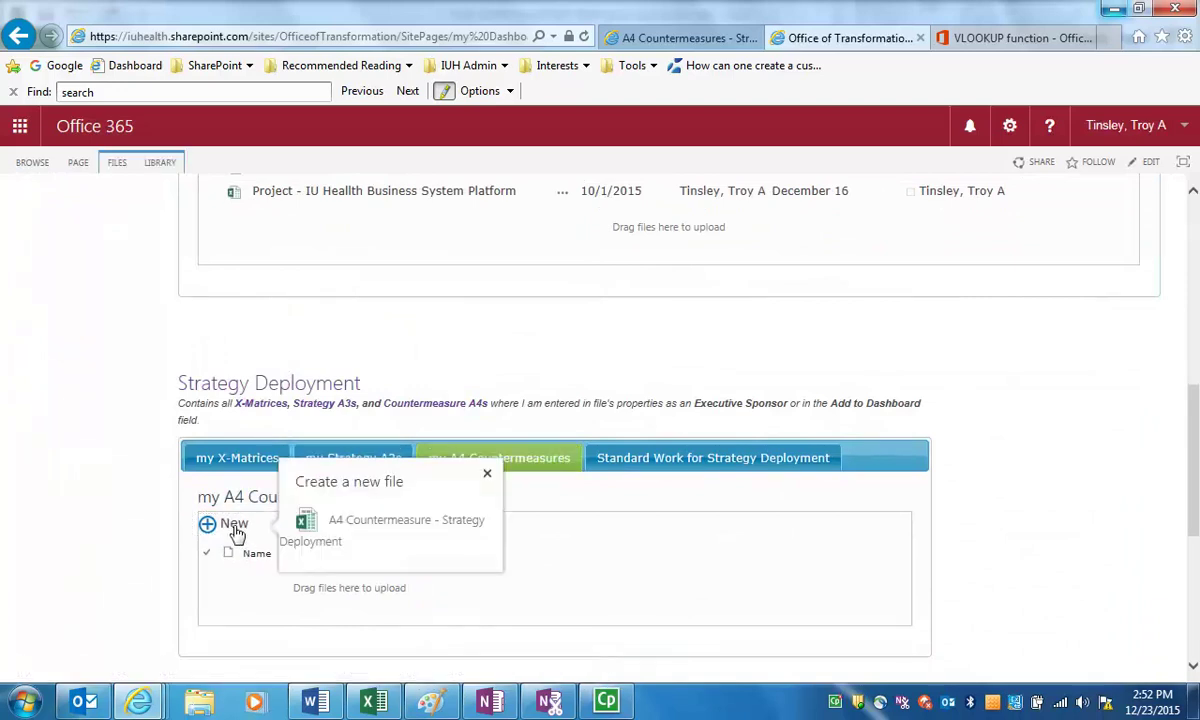
left_click(376, 528)
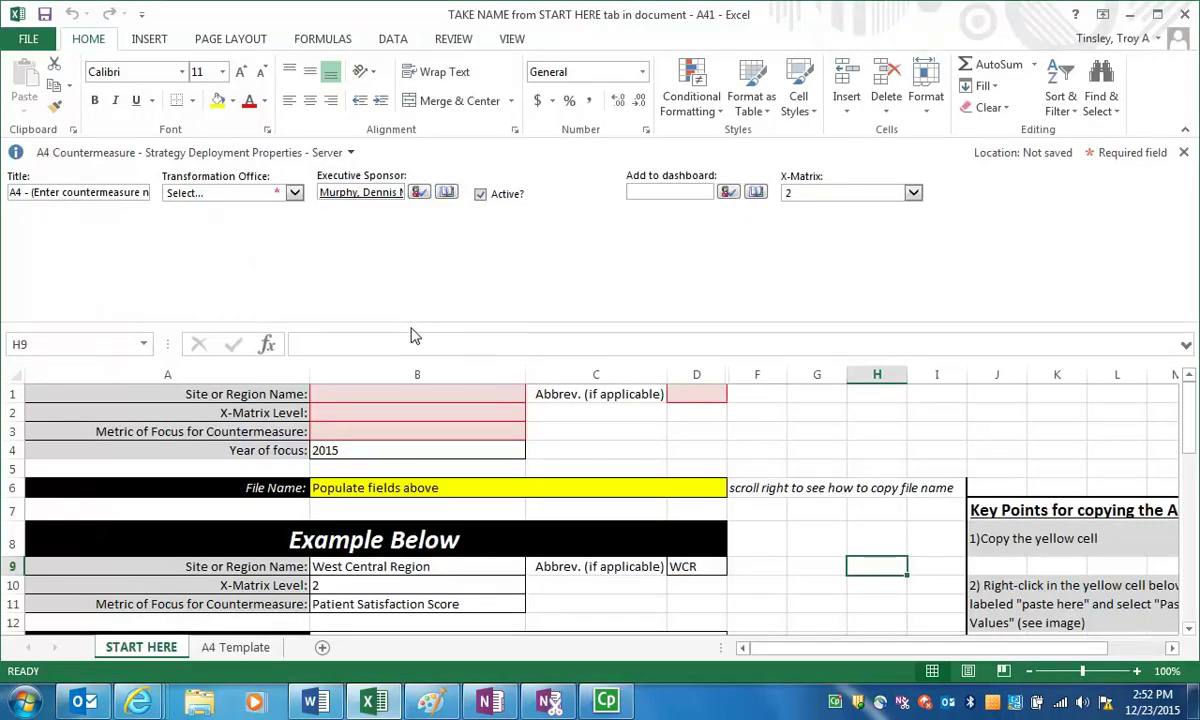
Shrink the Document Panel and enter System, 1 and Fixing an issue in B1:B3
left_click_drag(388, 302, 407, 212)
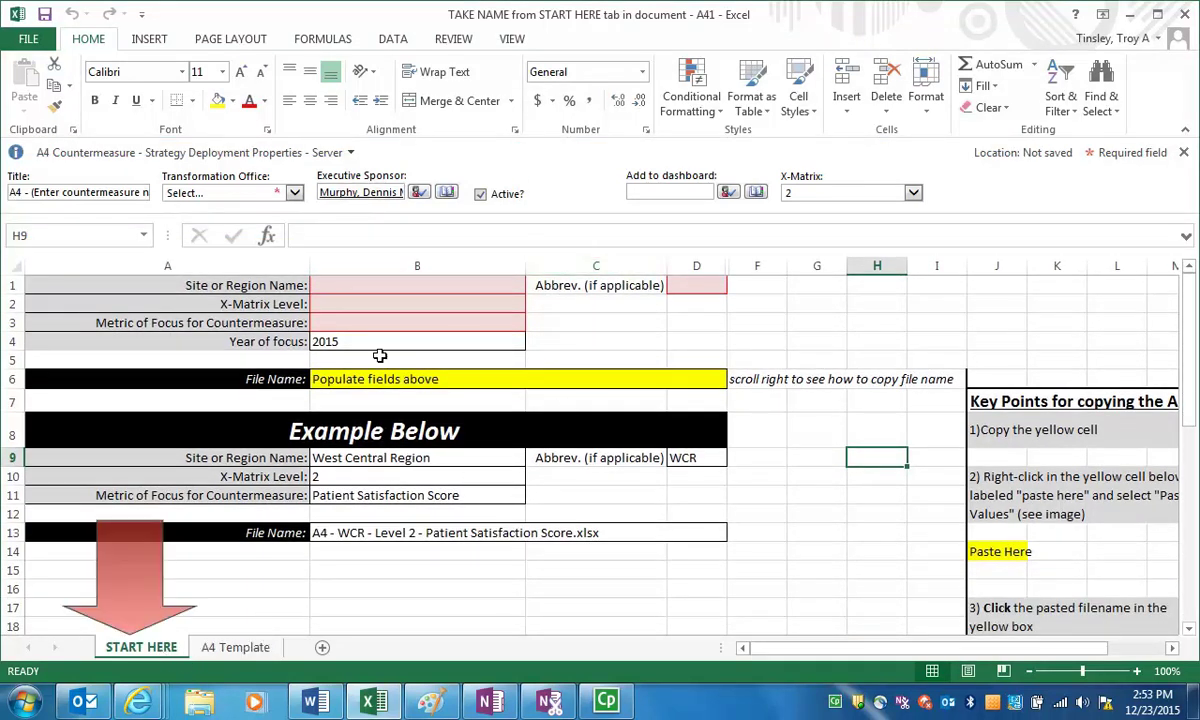
left_click(390, 285)
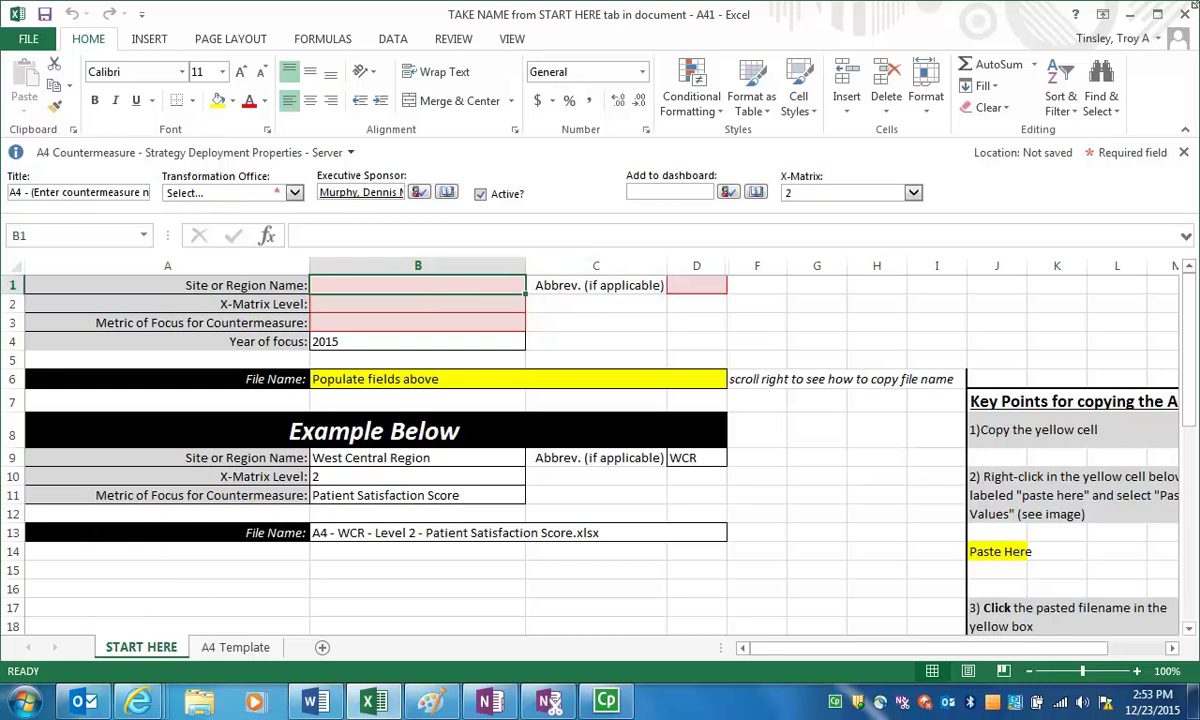
type("System")
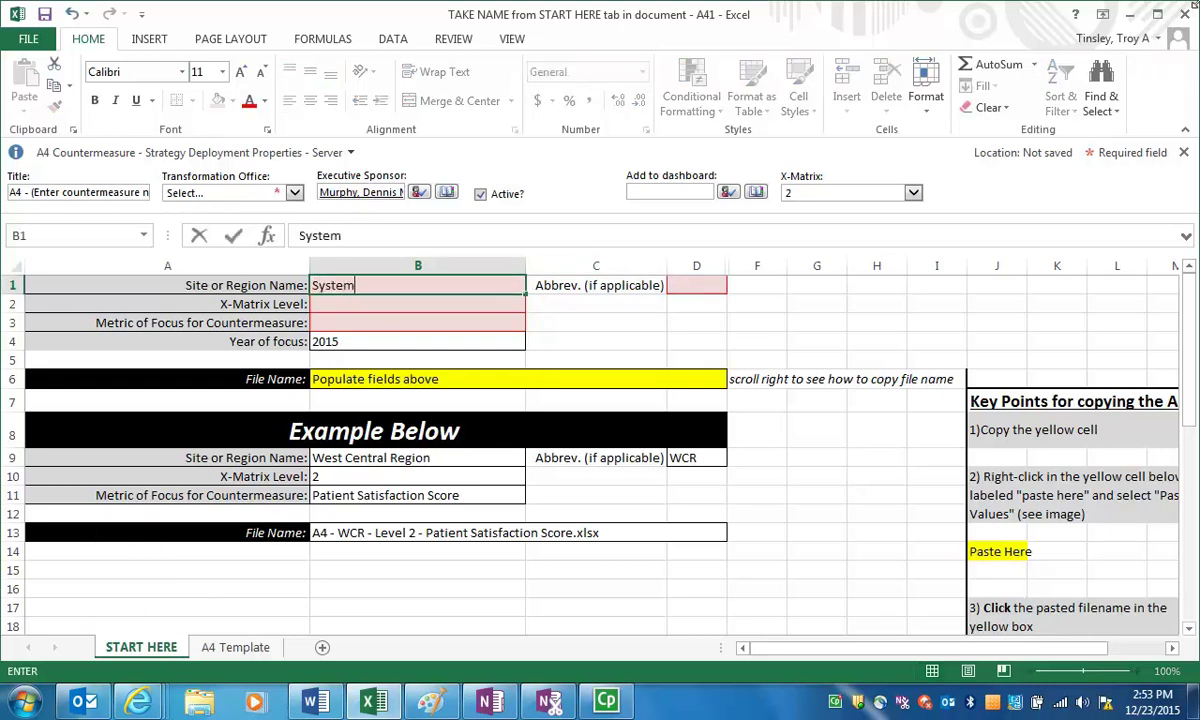
key("Return")
type("1")
key("Return")
type("Fixing an issue")
key("Return")
Copy the generated file name from B6 into the Title property, dropping the .xlsx ending
left_click(446, 377)
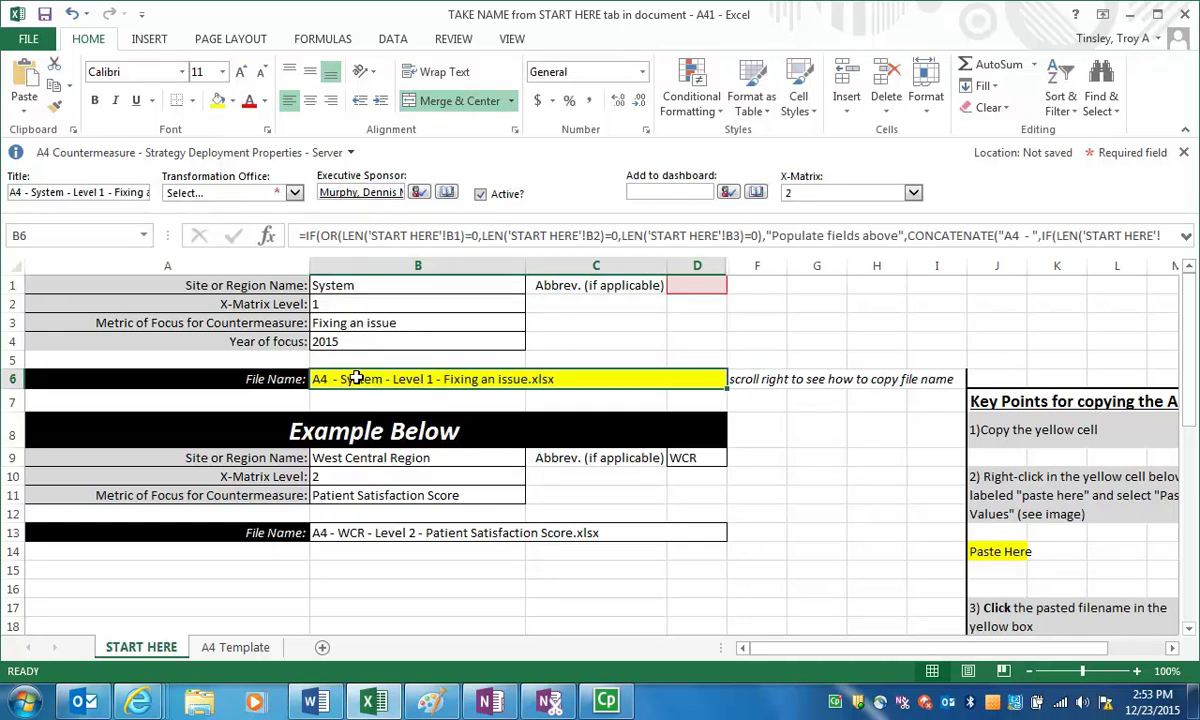
left_click(82, 193)
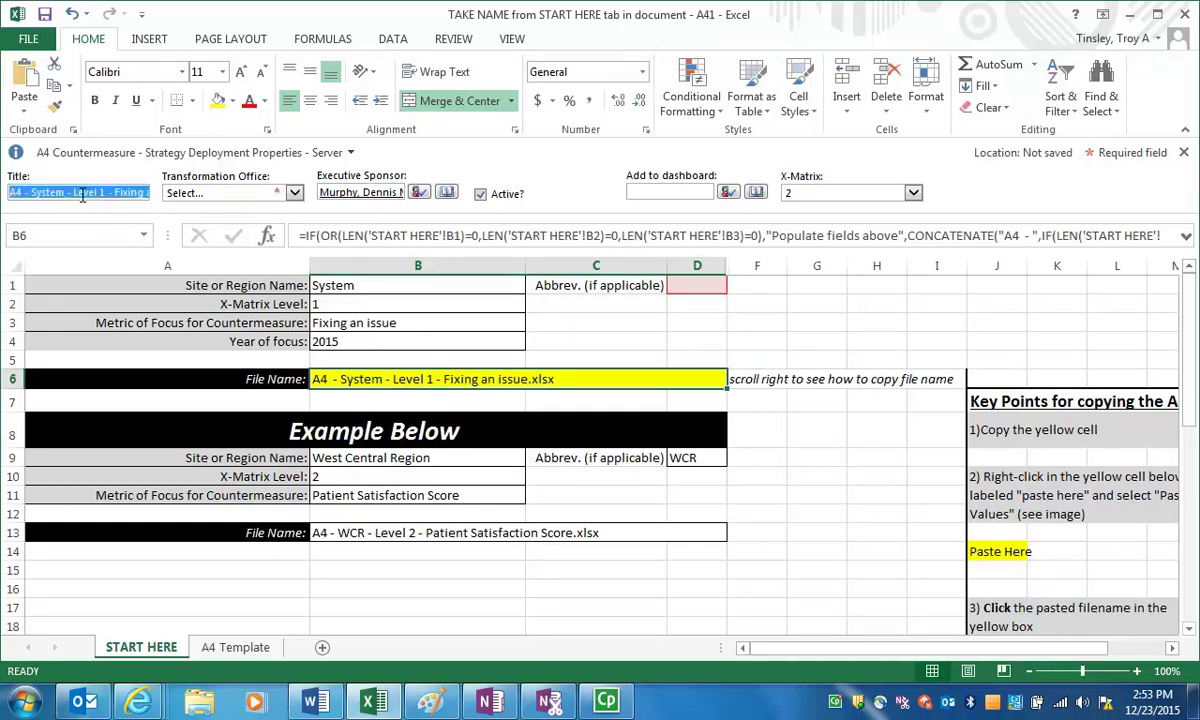
right_click(82, 195)
left_click(118, 248)
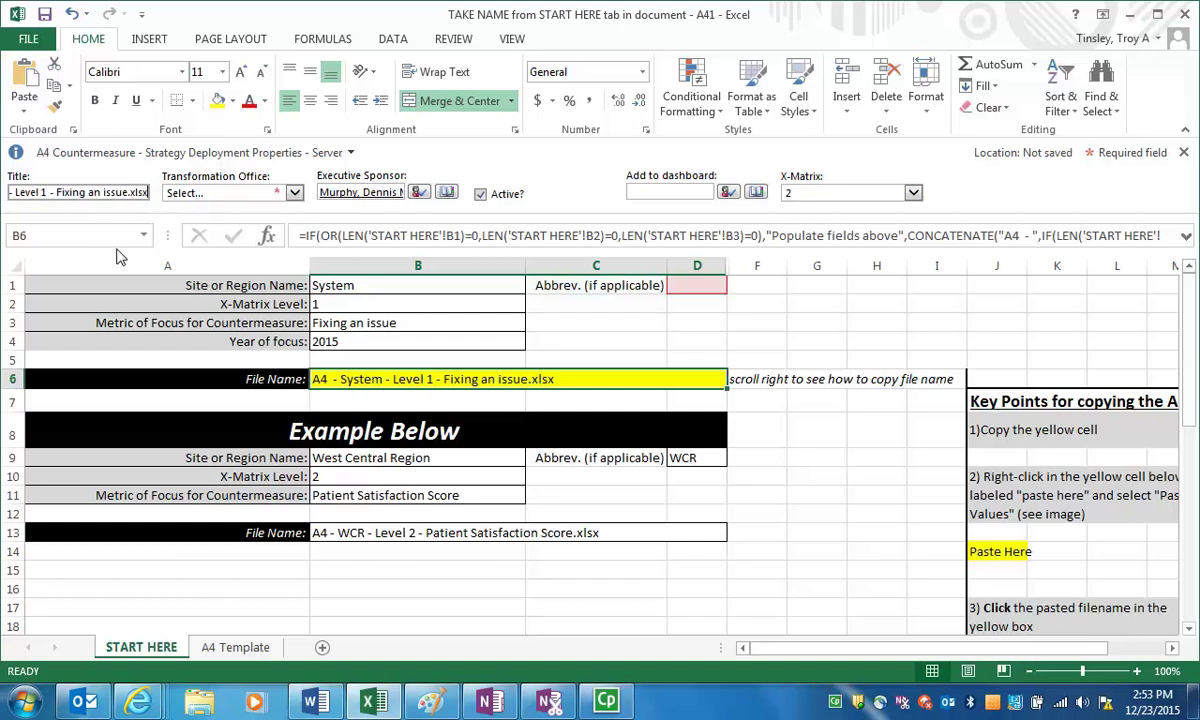
key("BackSpace")
key("BackSpace")
key("BackSpace")
key("BackSpace")
key("BackSpace")
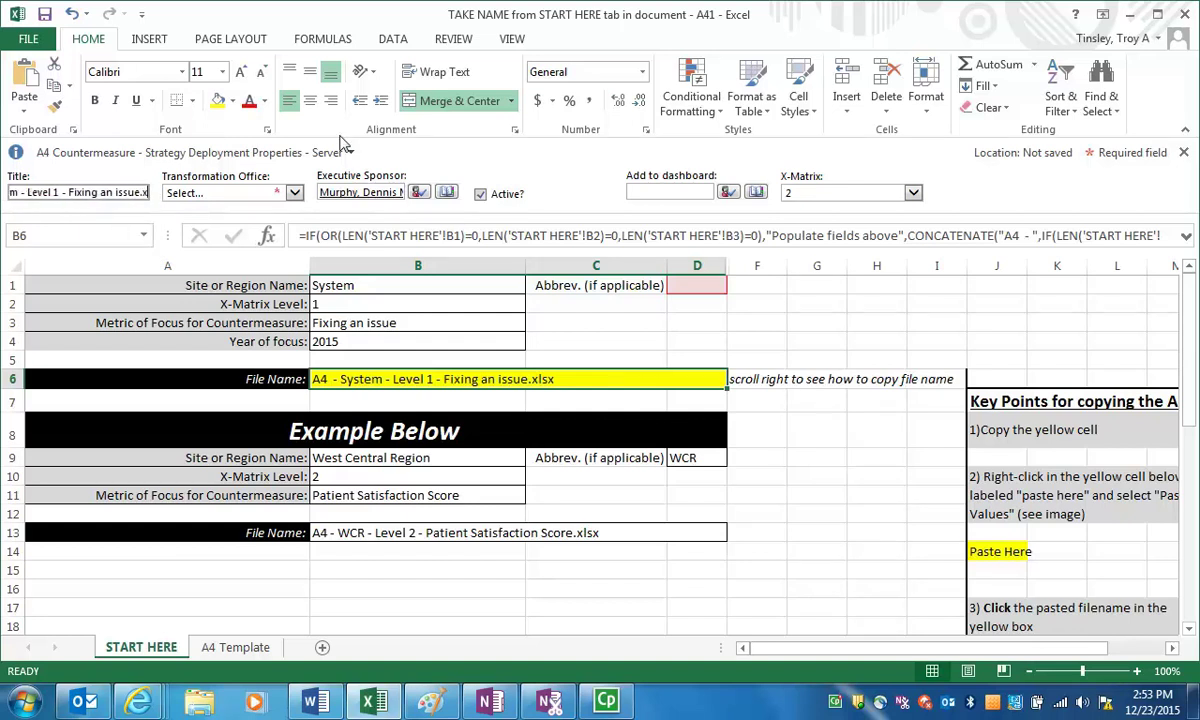
Set Transformation Office to System, enter a new Executive Sponsor name, and start saving the workbook
left_click(295, 194)
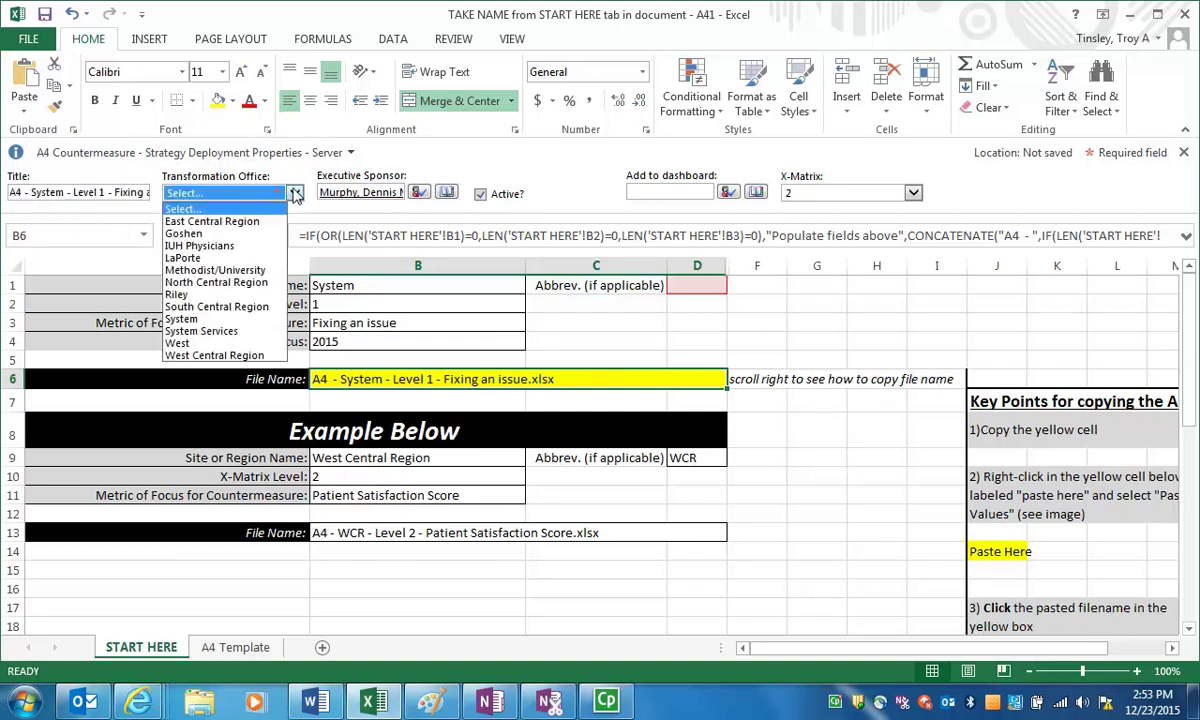
left_click(215, 318)
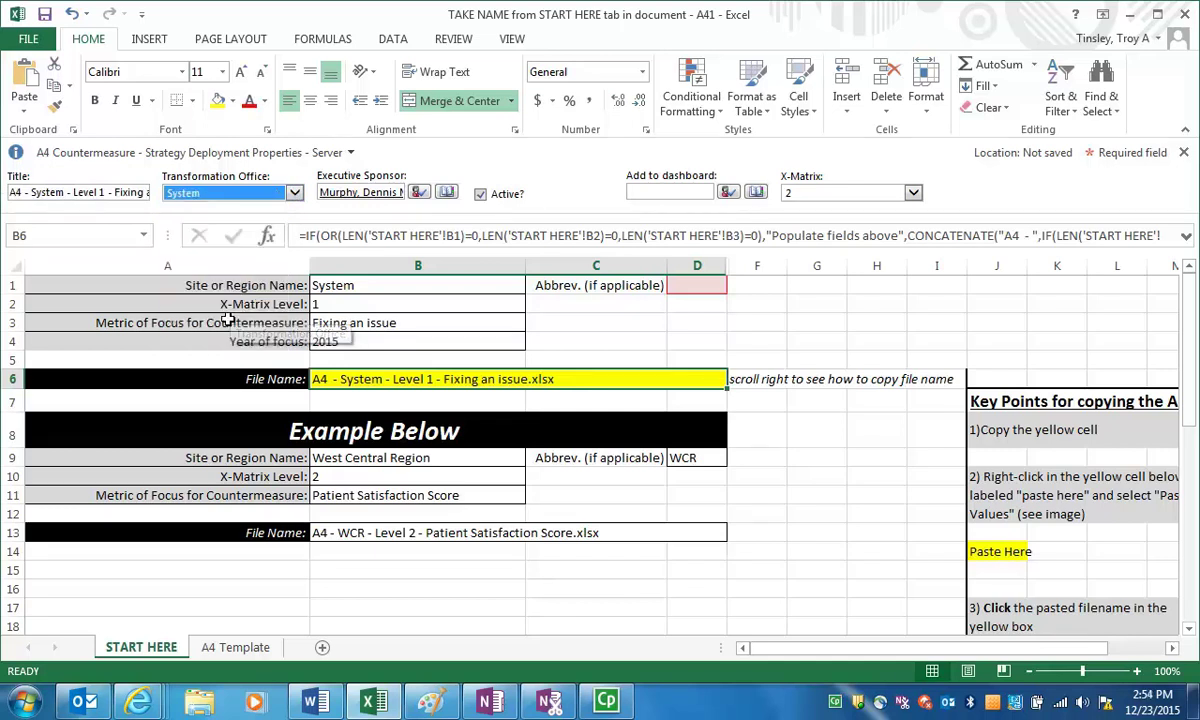
left_click(352, 196)
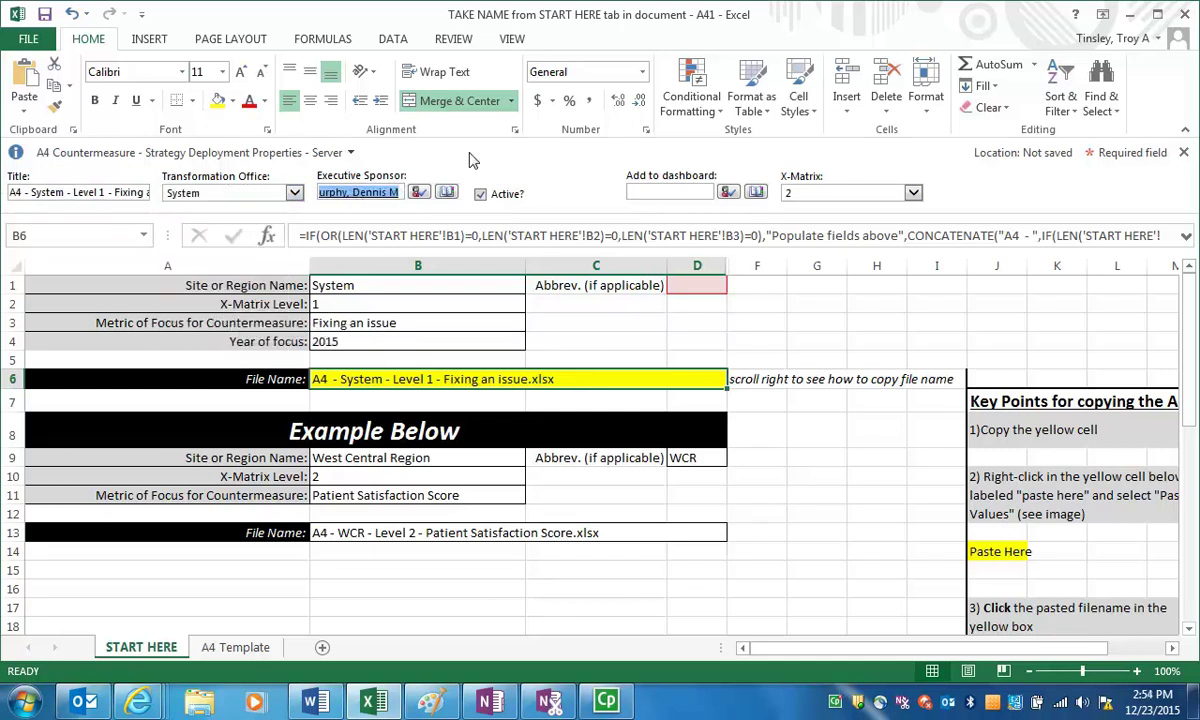
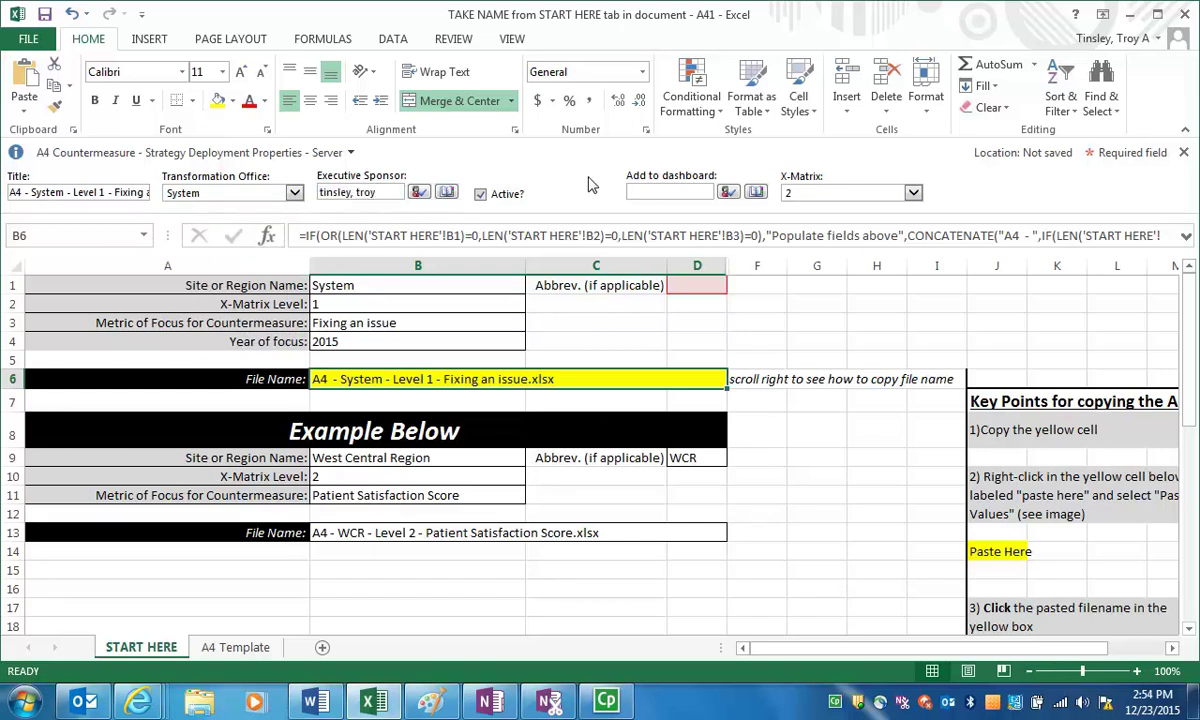
left_click(670, 195)
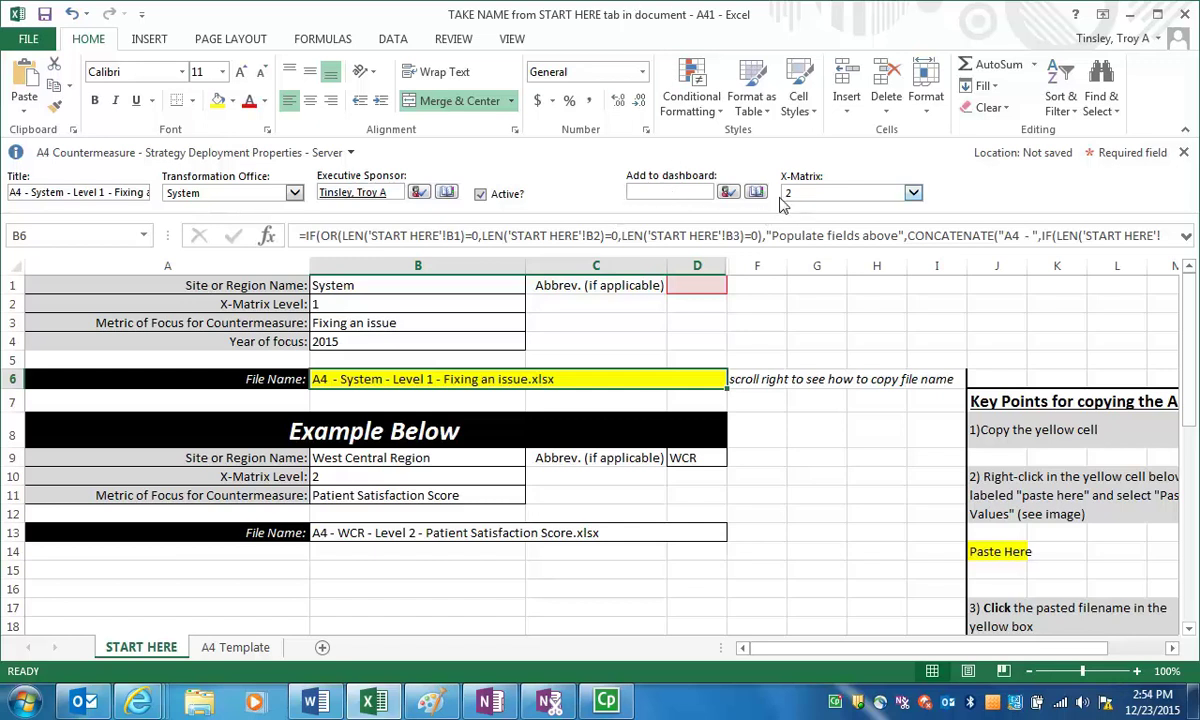
left_click(47, 15)
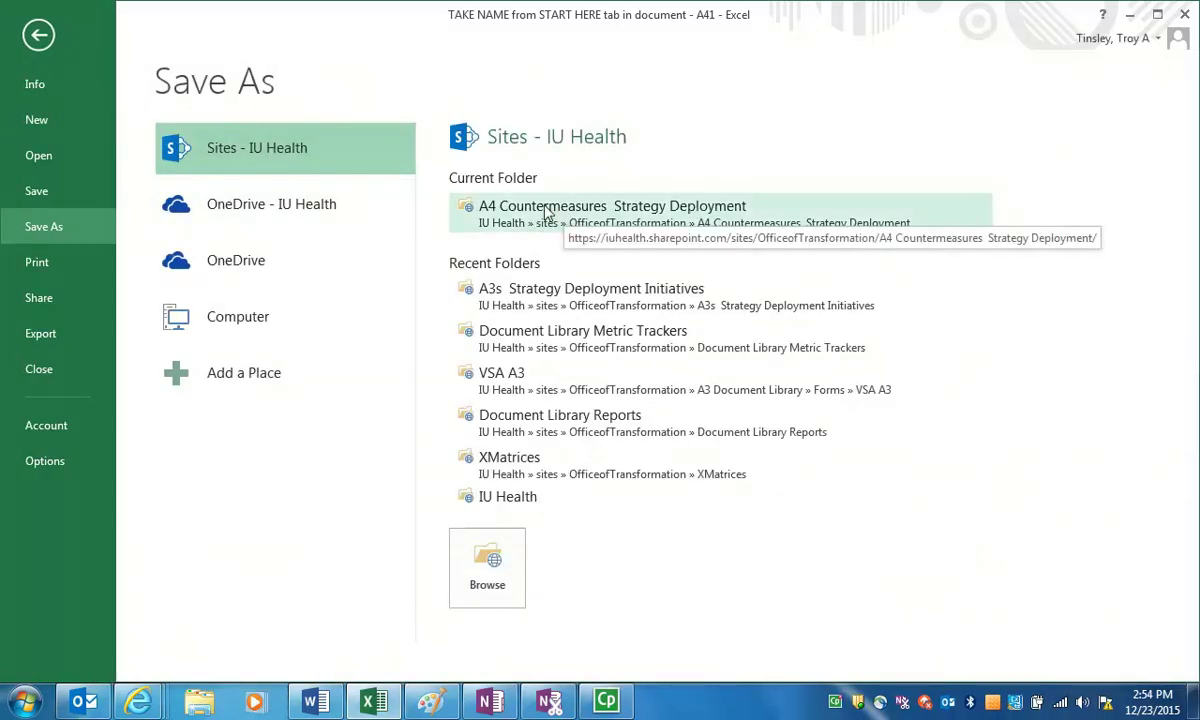
Paste the copied name as File name and save as A4 - System - Level 1 - Fixing an issue.xlsx in Strategy Deployment
left_click(690, 212)
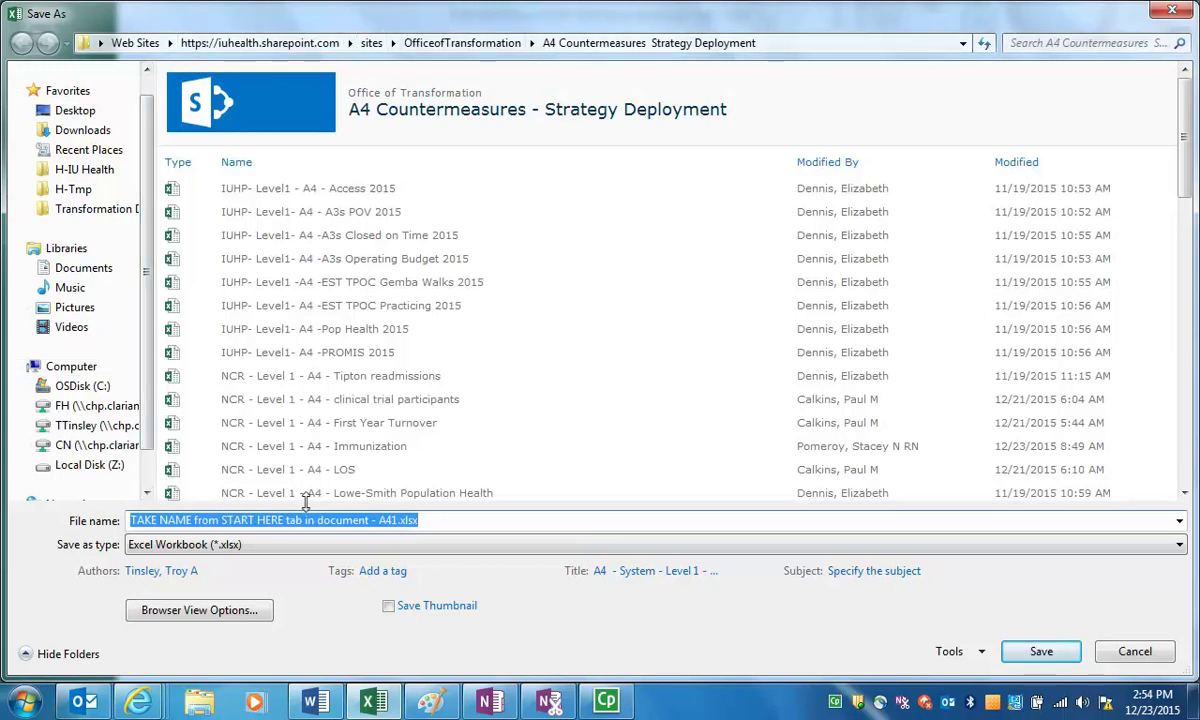
right_click(457, 524)
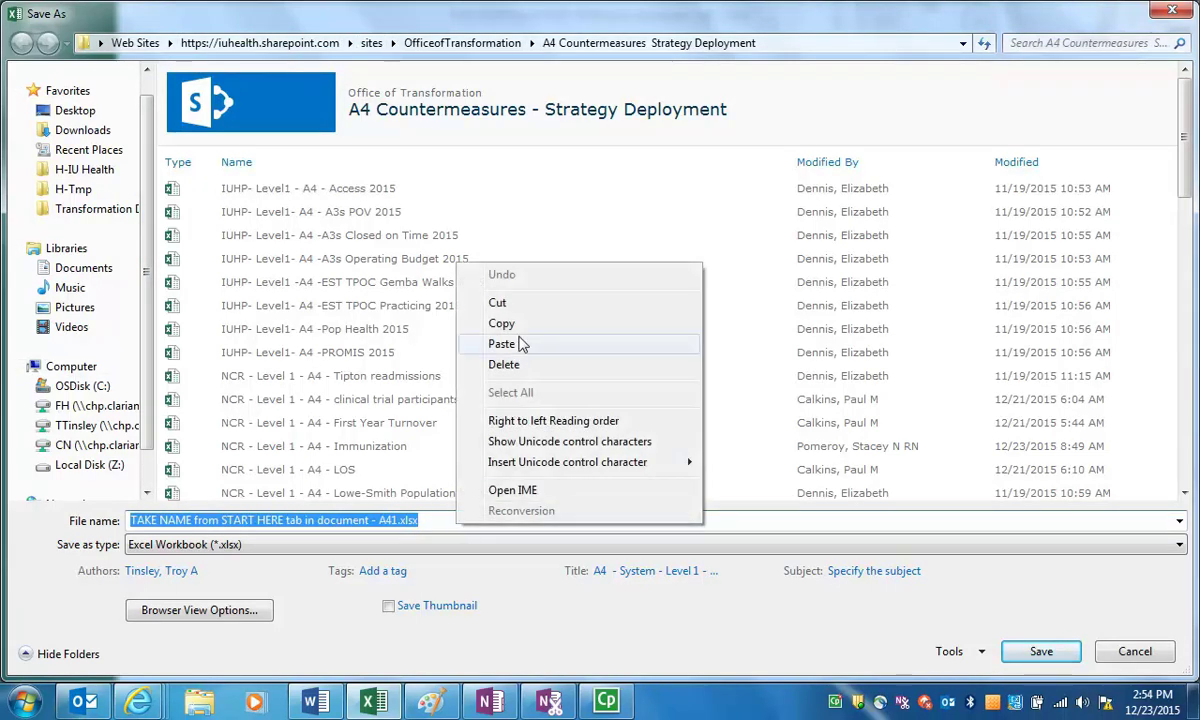
left_click(519, 344)
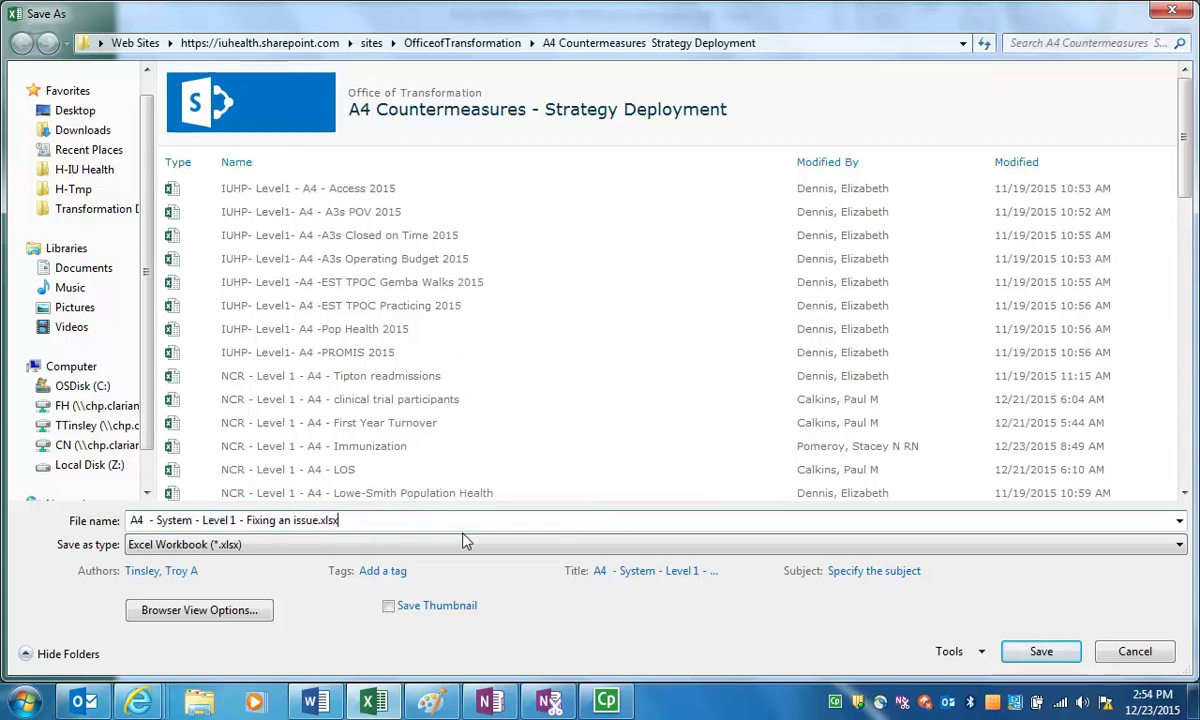
left_click(1027, 654)
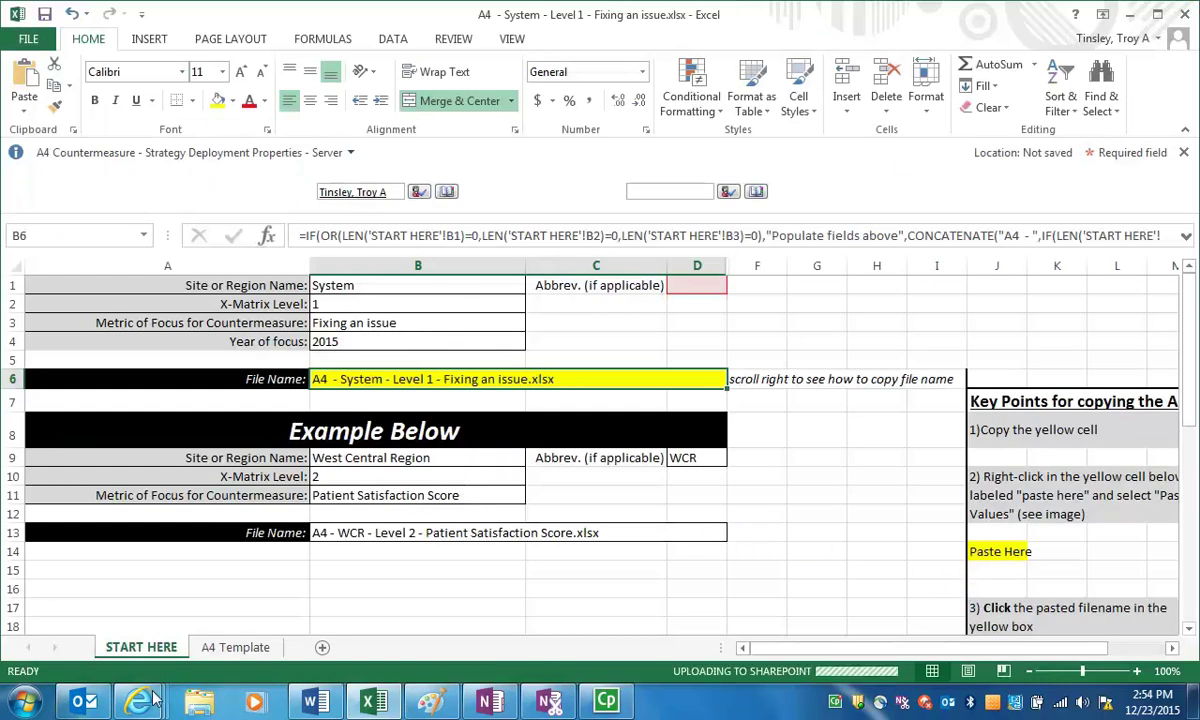
In the browser library, expand the System group, select the Fixing an issue file and open Edit Properties
mouse_move(153, 657)
left_click(134, 550)
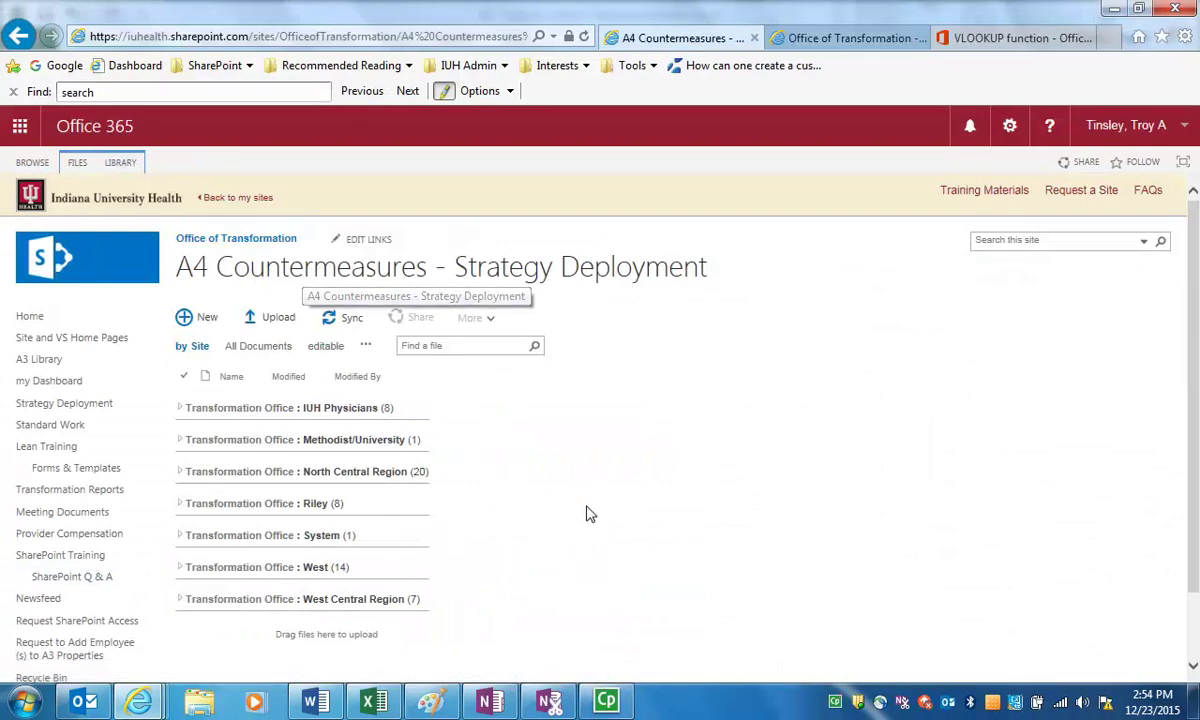
left_click(242, 541)
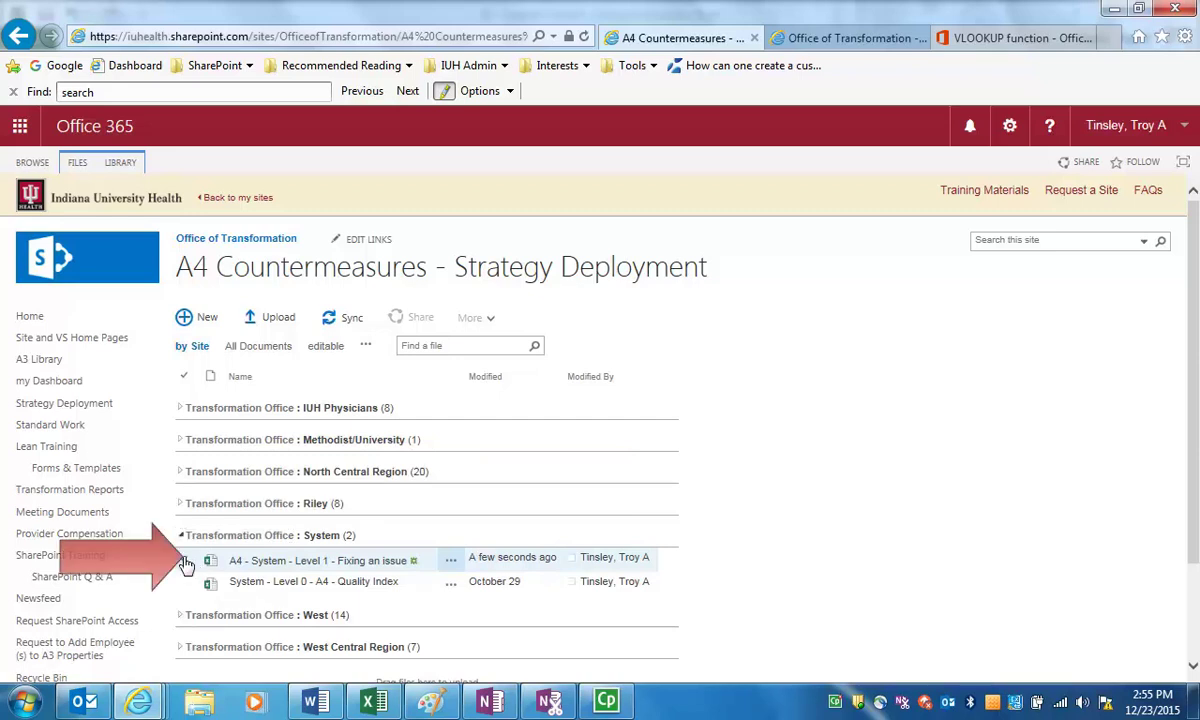
left_click(185, 561)
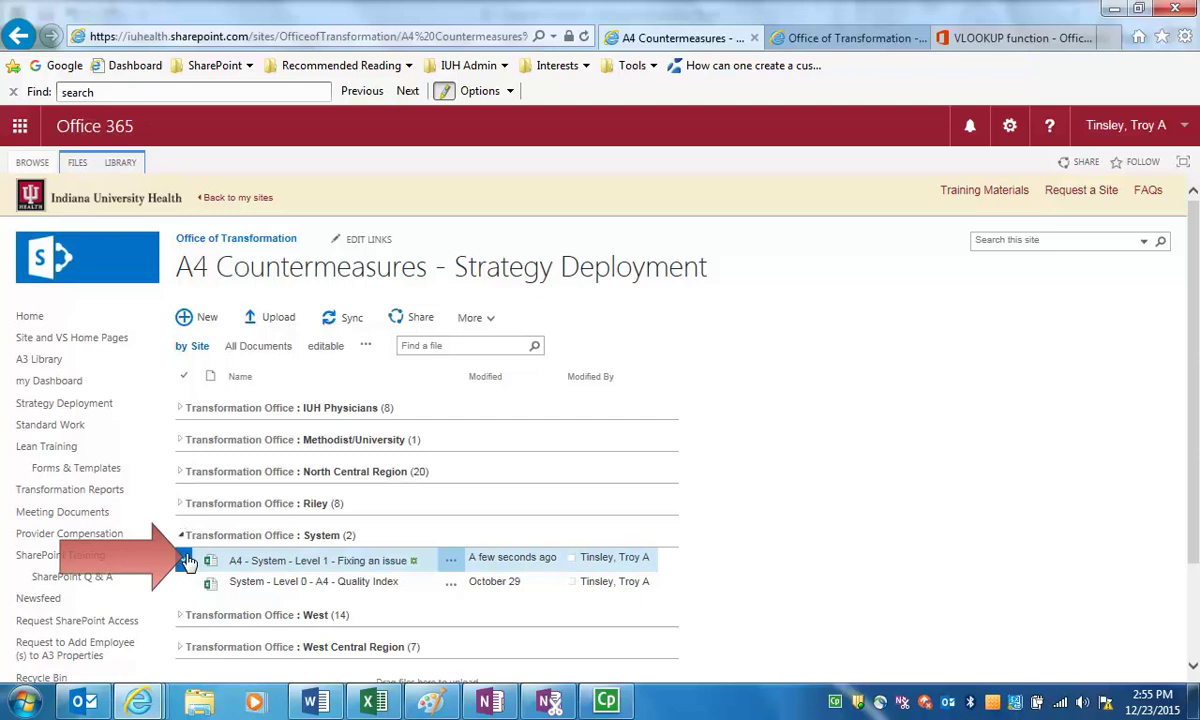
left_click(77, 162)
left_click(347, 212)
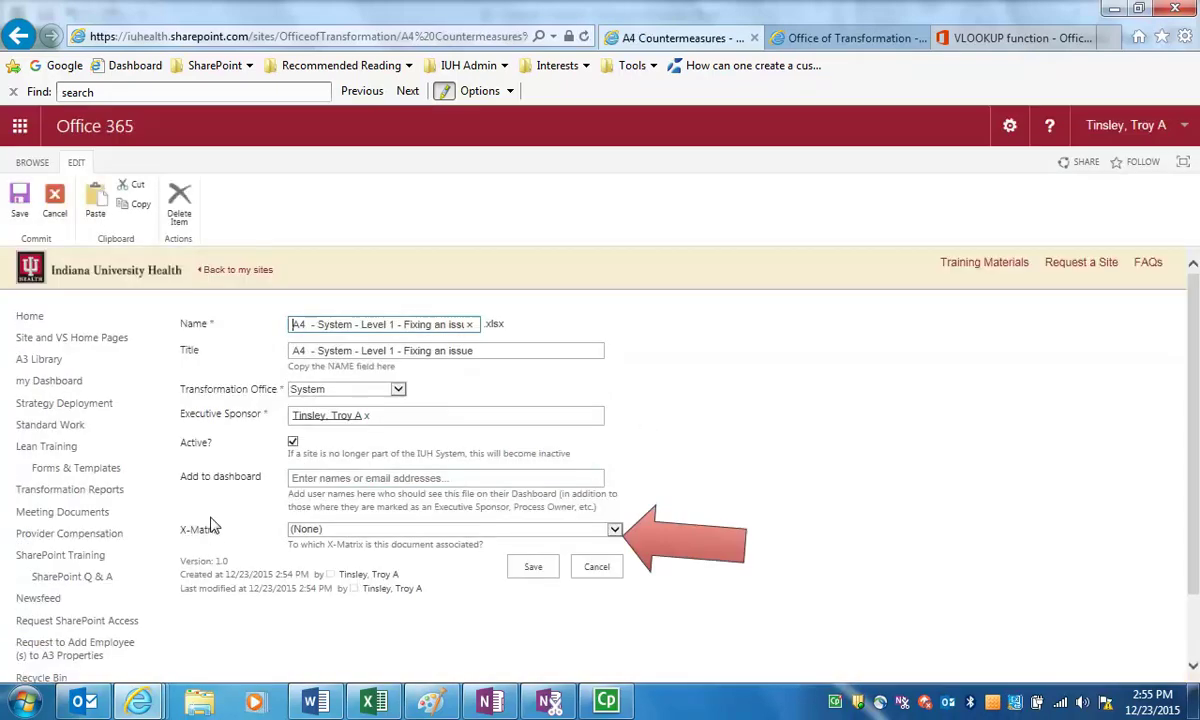
Choose the System TEST Level 1 Xmatrix 2015 as the X-Matrix and save; a file-locked error appears
left_click(615, 531)
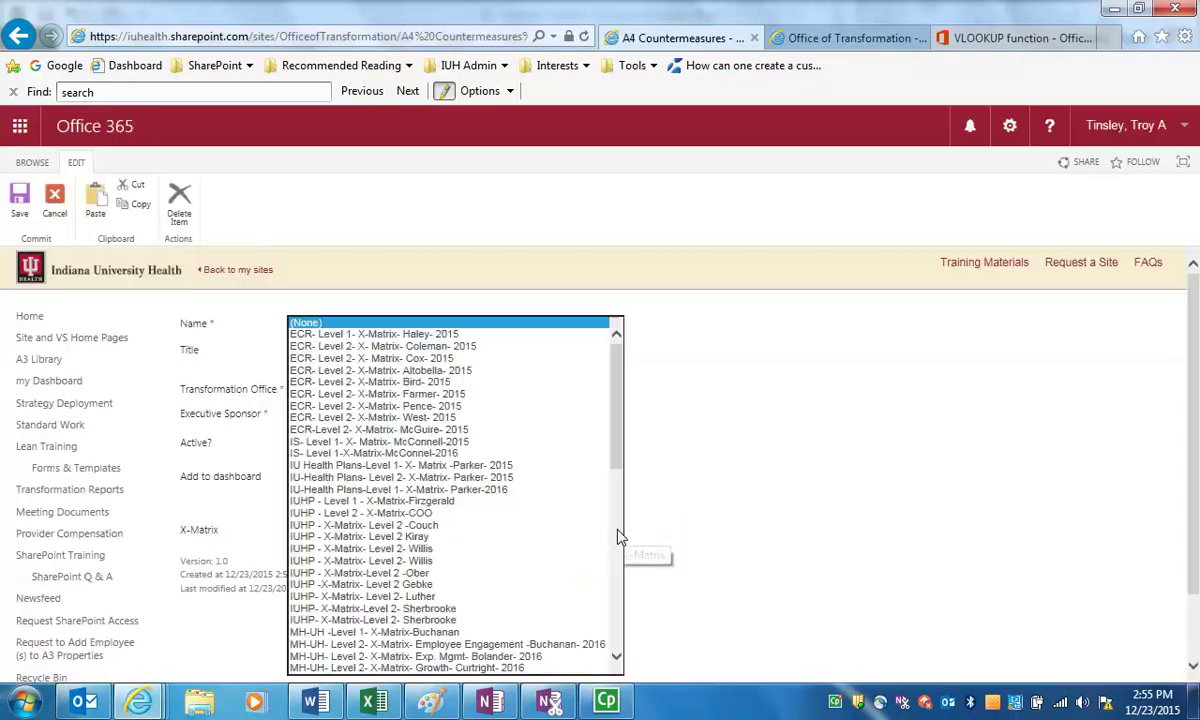
left_click_drag(621, 456, 614, 610)
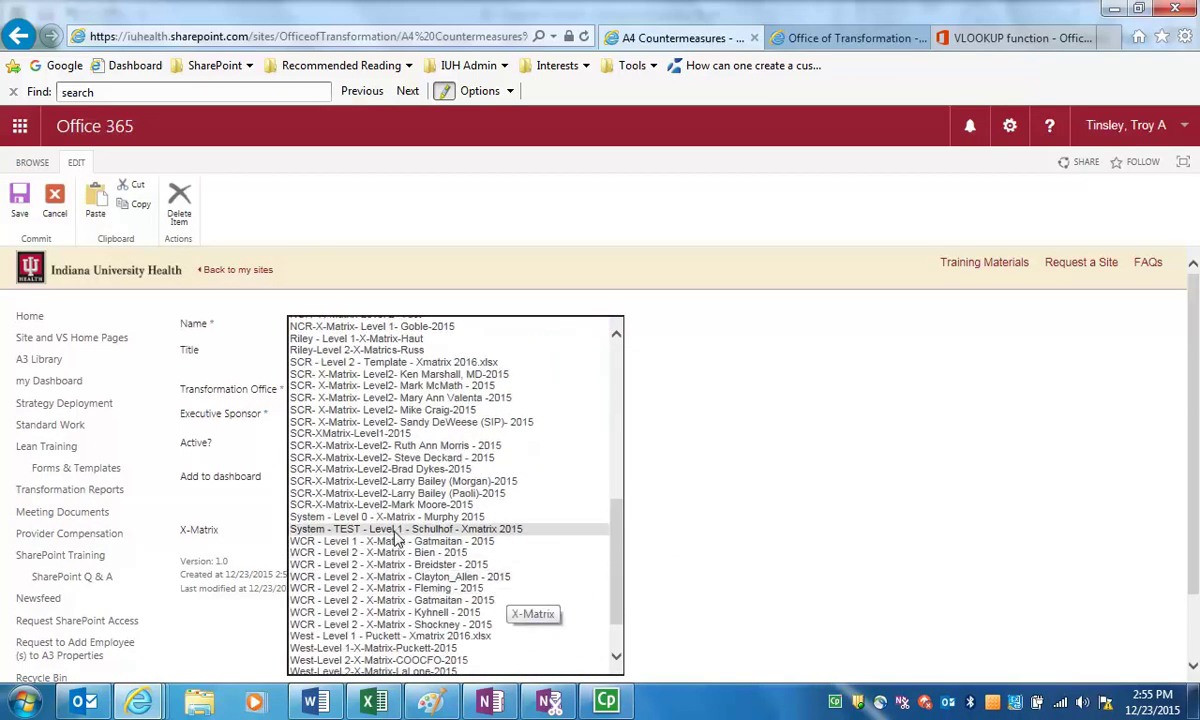
left_click(537, 530)
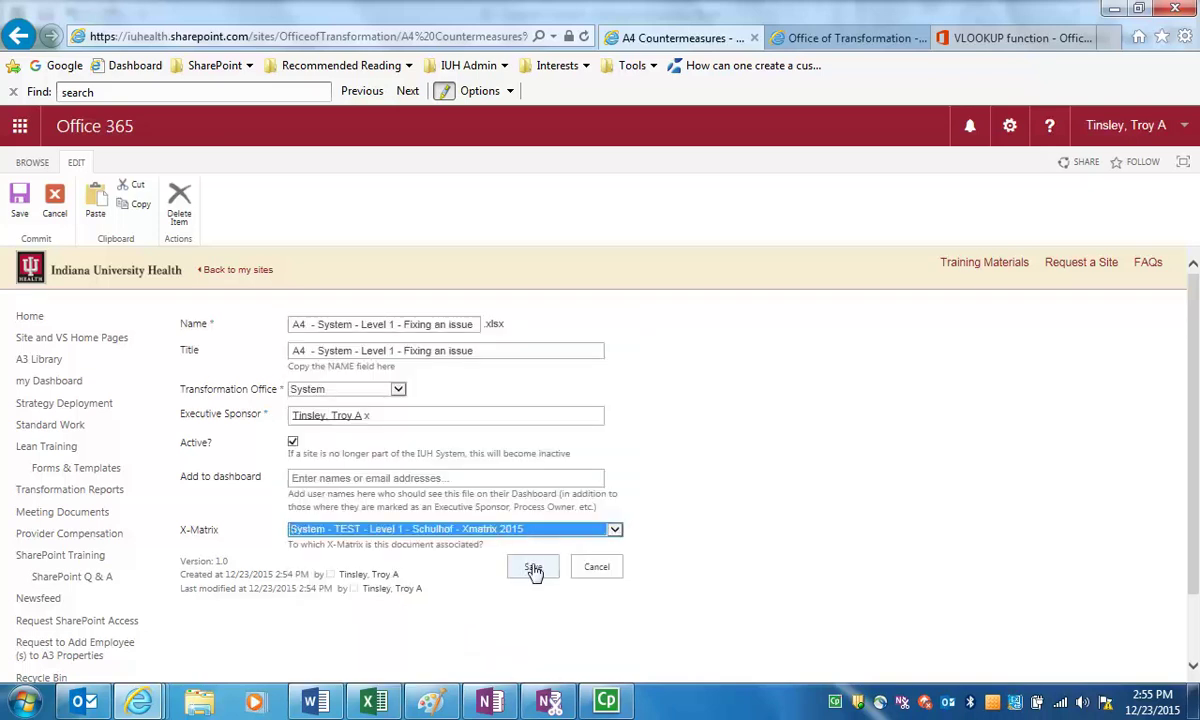
left_click(534, 568)
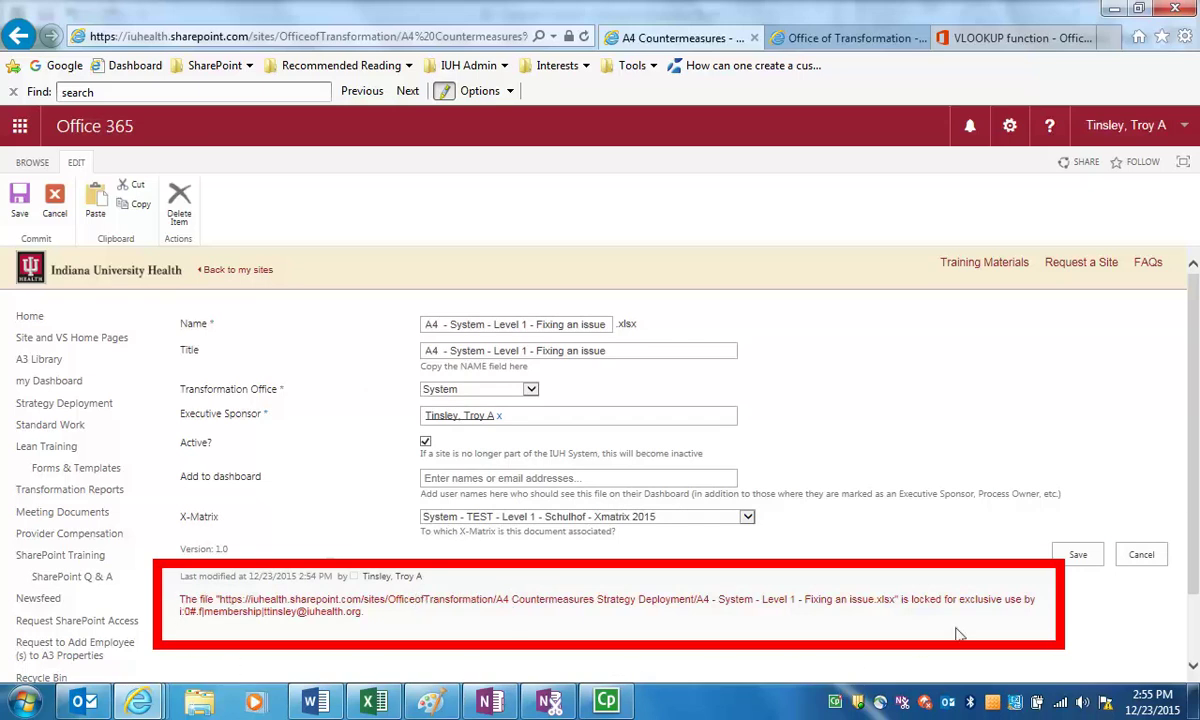
Close the Excel workbook to release the lock, then save the file's properties again
left_click(372, 702)
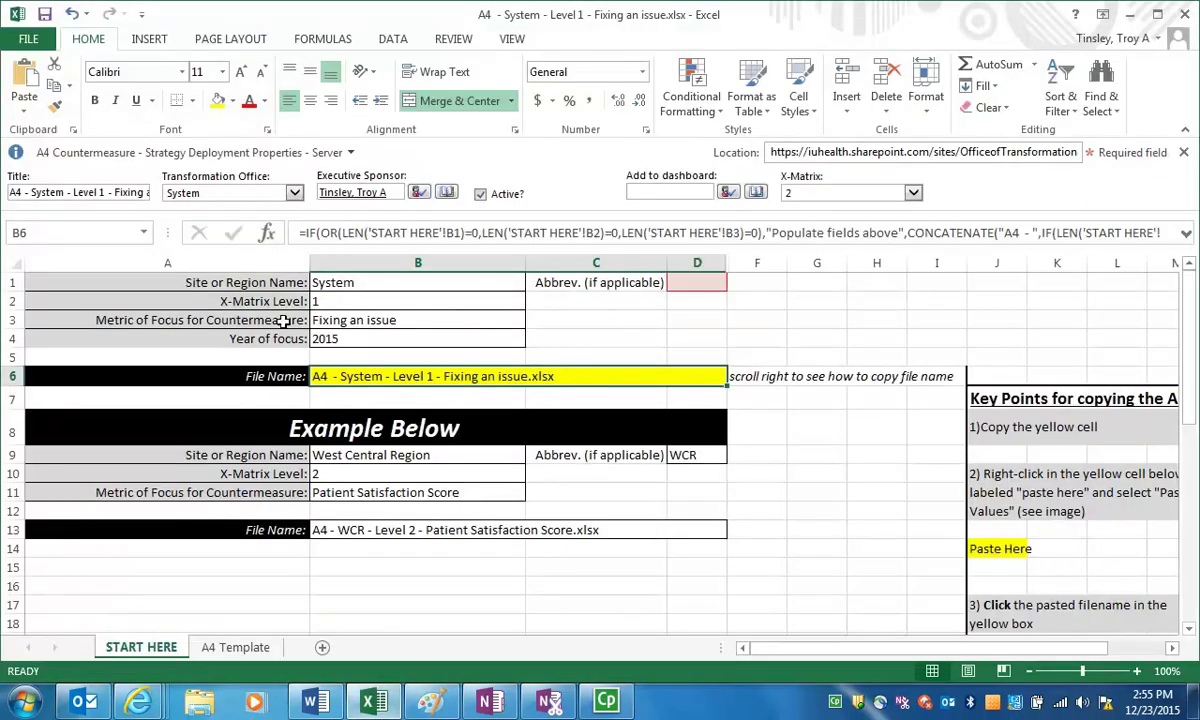
left_click(1188, 18)
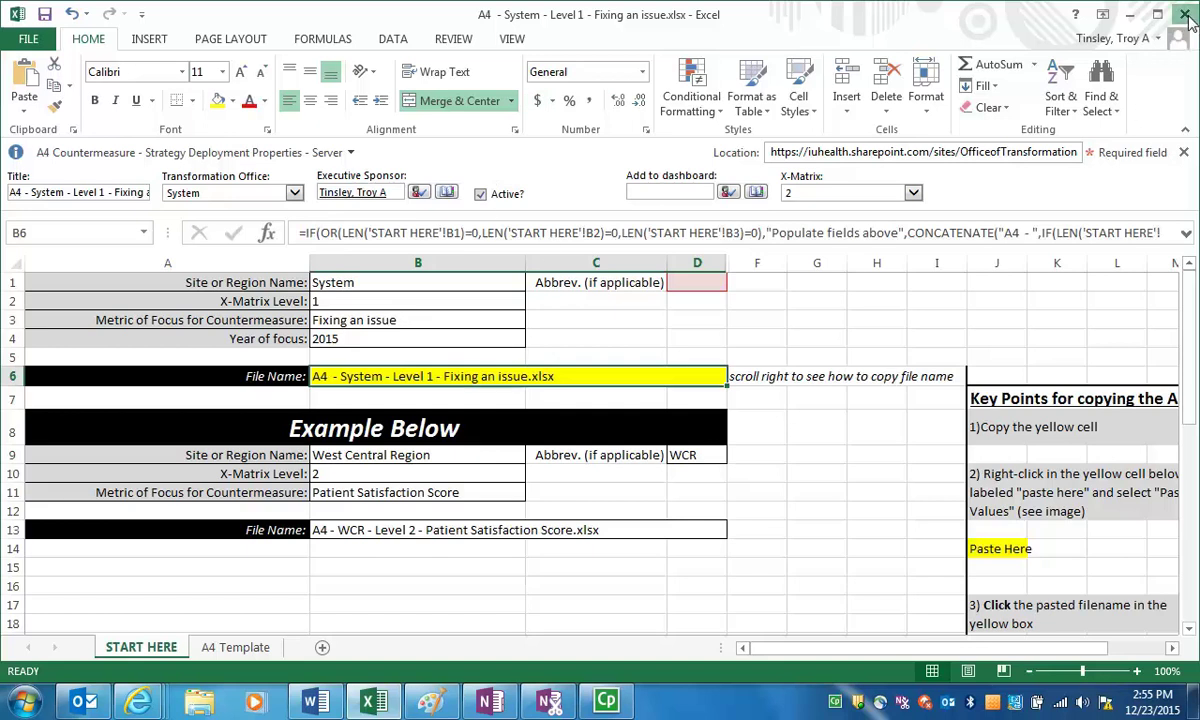
left_click(1076, 559)
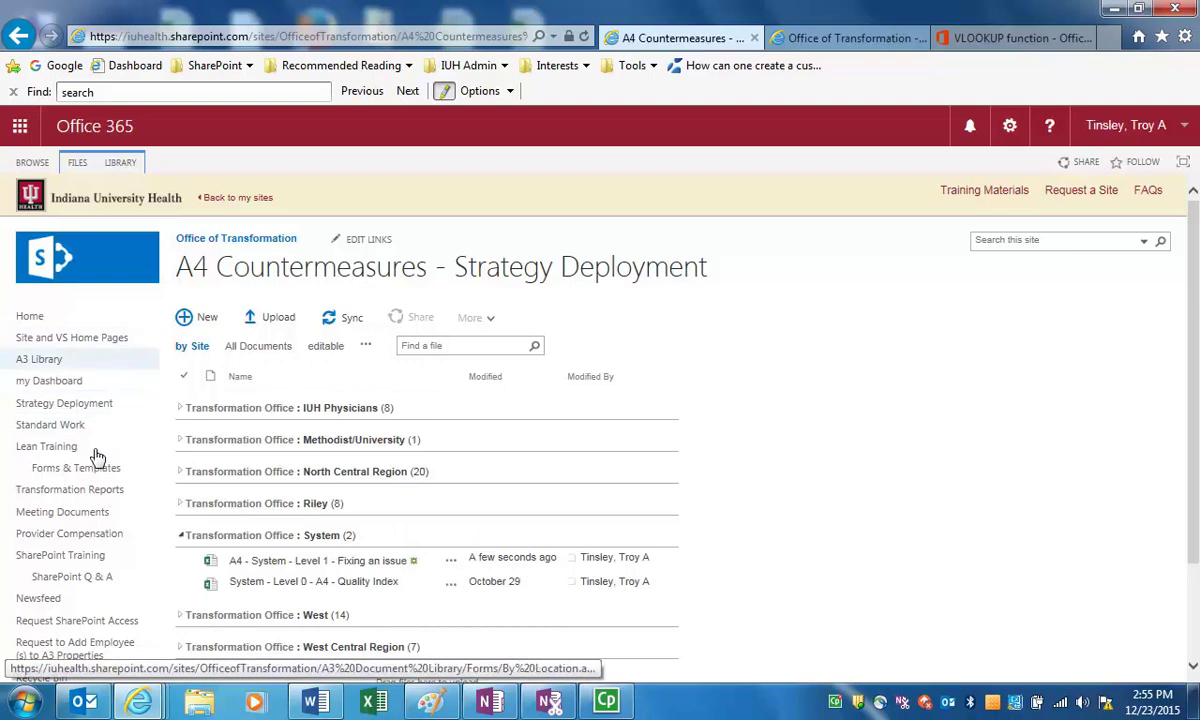
Open the System TEST Level 1 X-Matrix's properties and confirm Fixing an issue under A4 Countermeasures
left_click(100, 406)
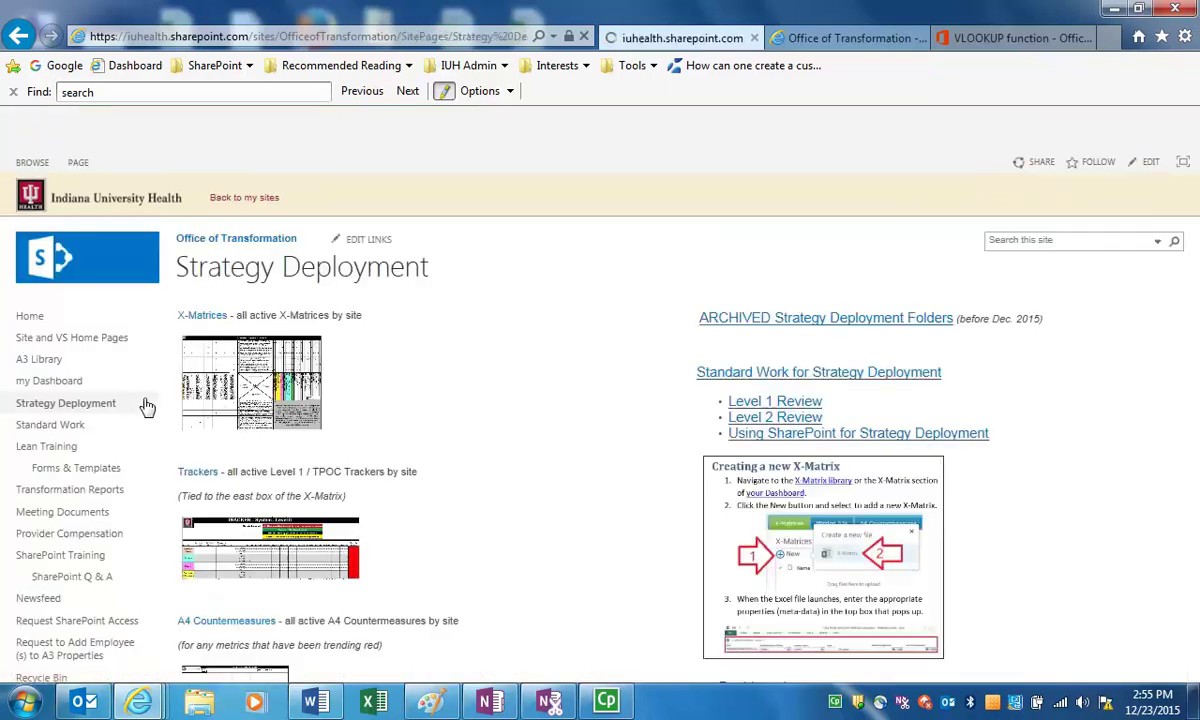
left_click(210, 370)
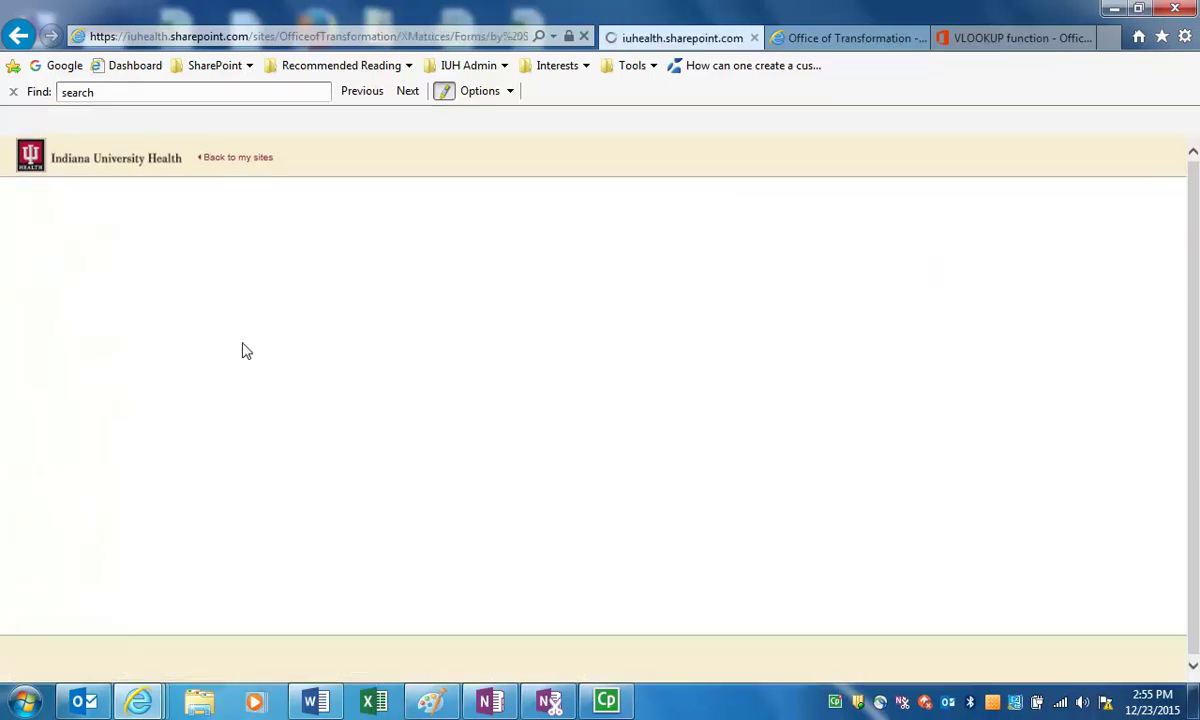
scroll(456, 480, "down", 3)
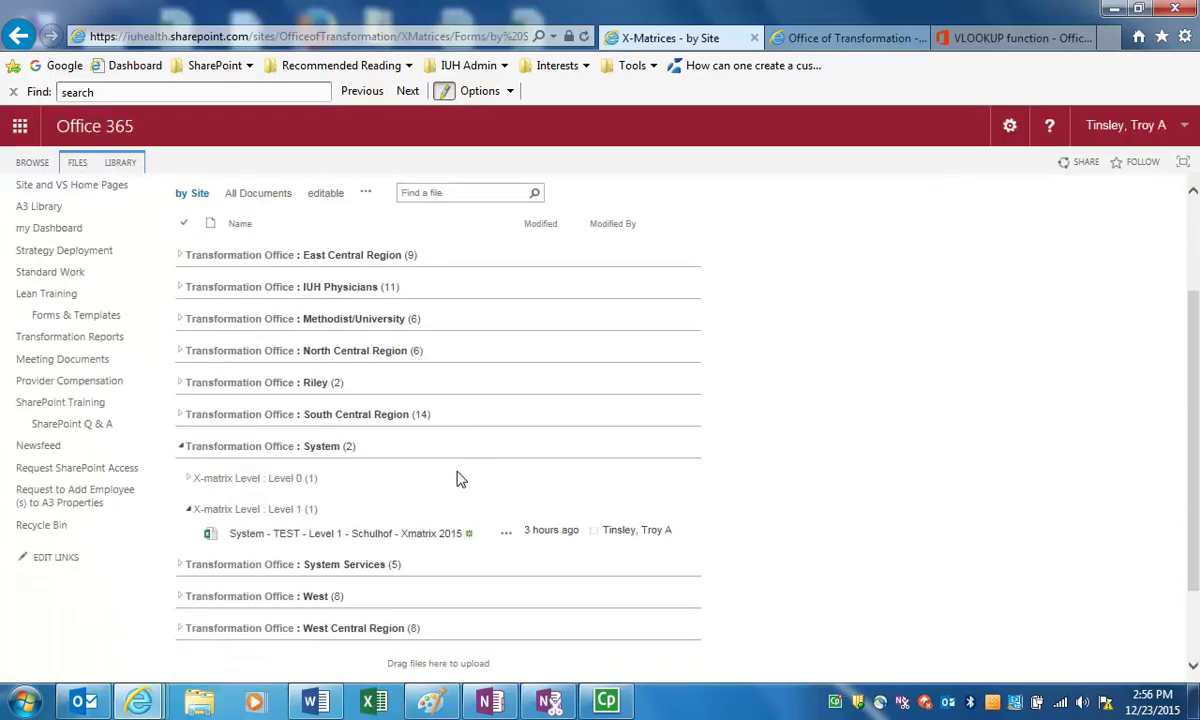
left_click(183, 457)
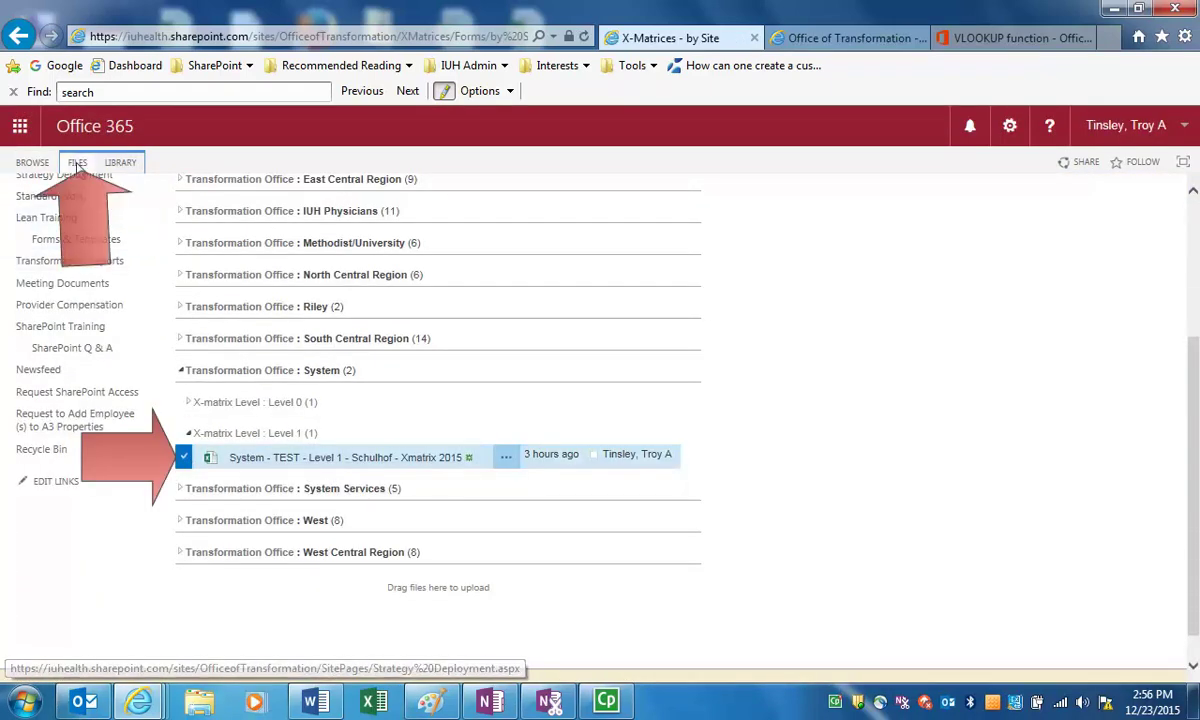
left_click(77, 163)
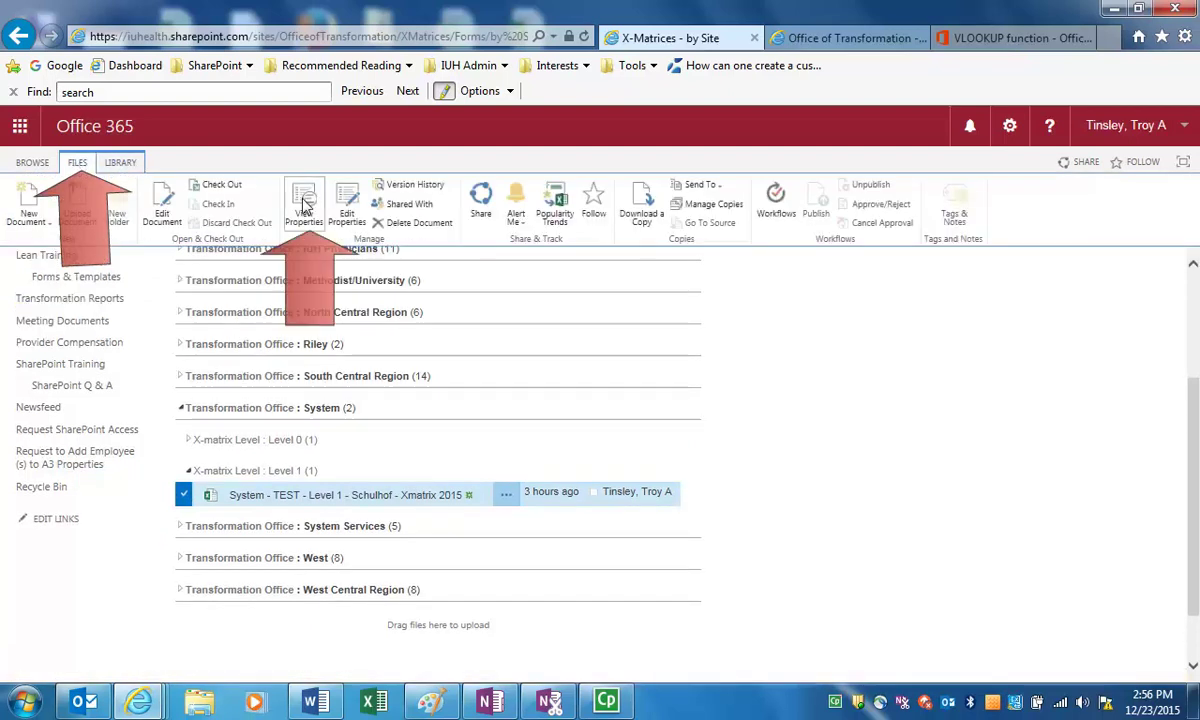
left_click(305, 205)
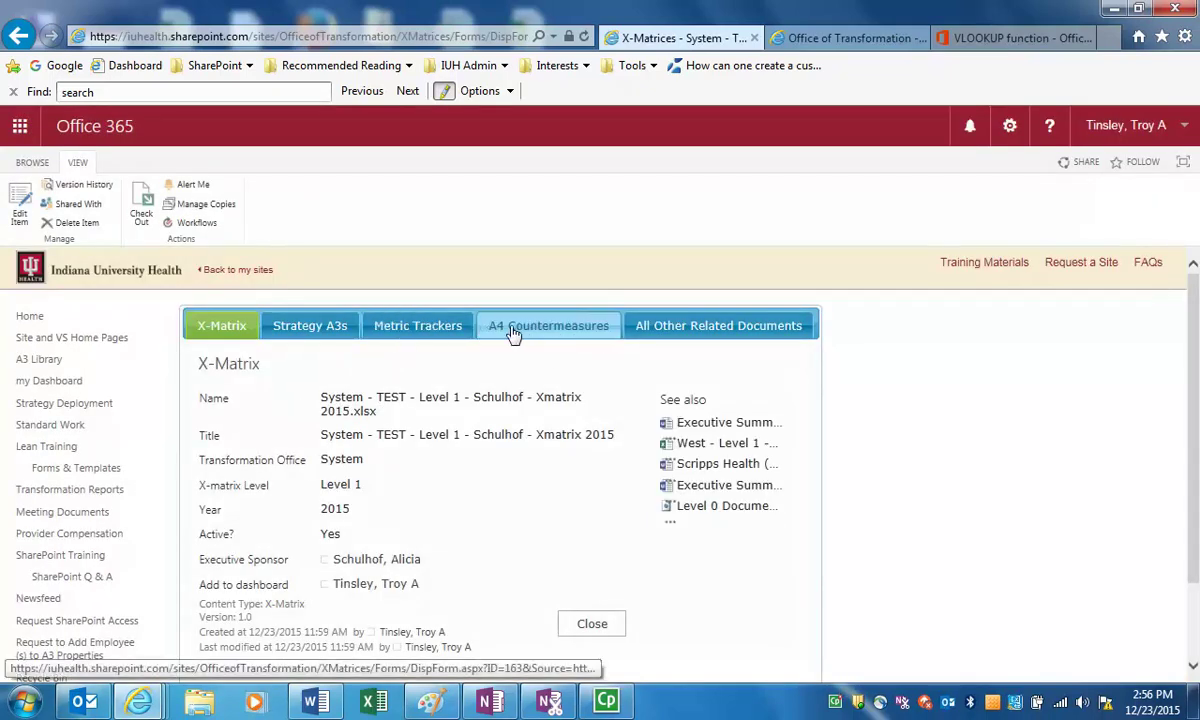
left_click(512, 333)
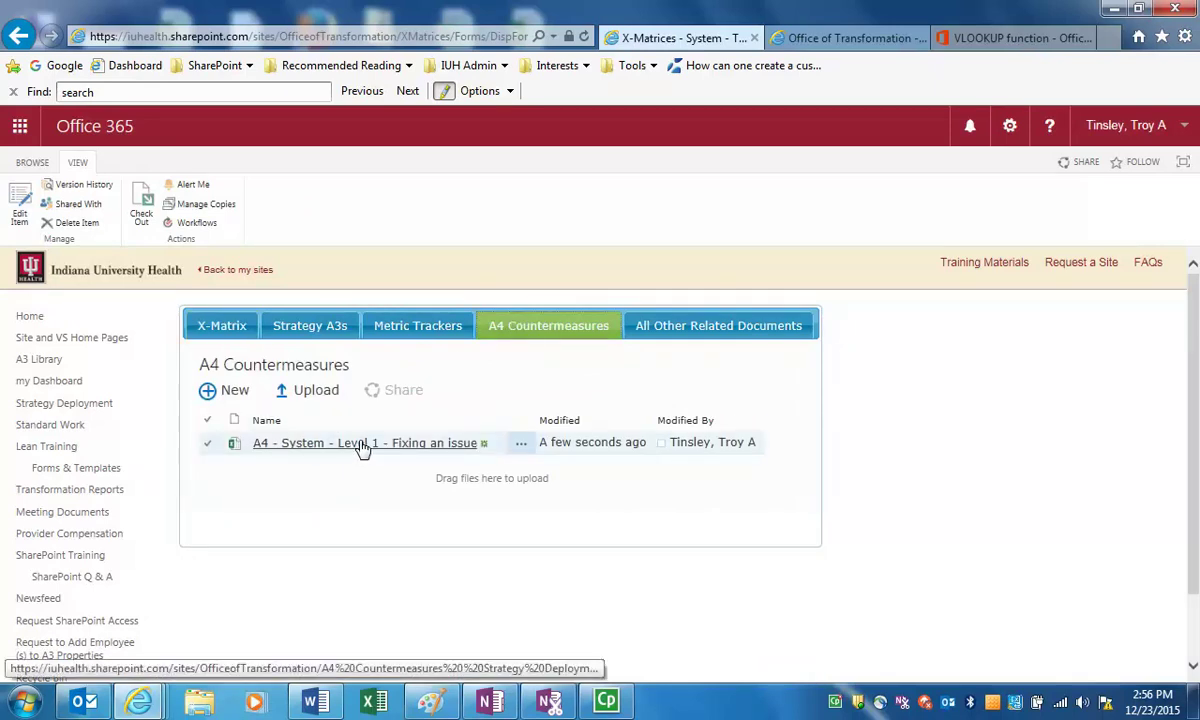
left_click(223, 330)
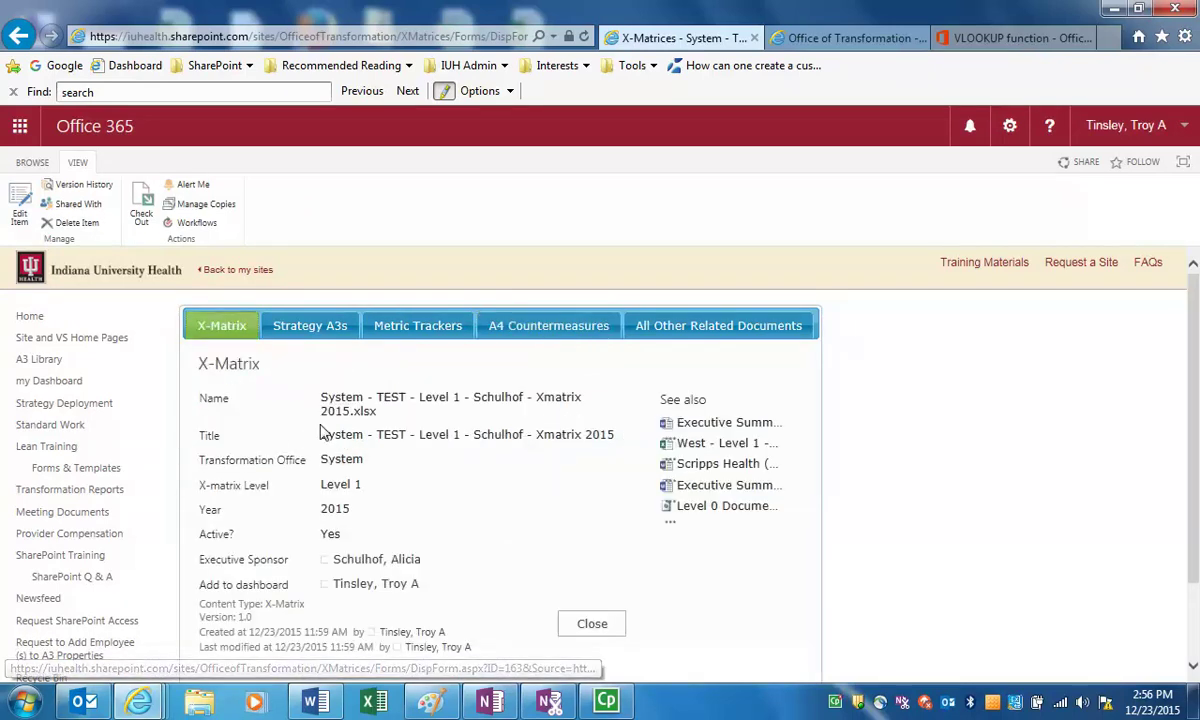